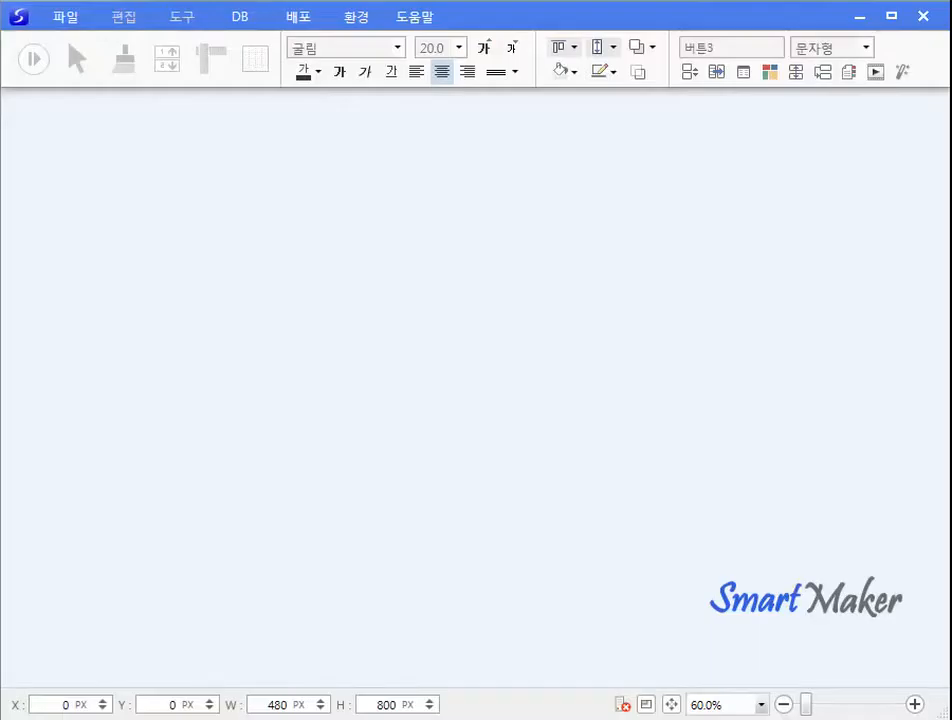
Review the default execution path in the operating environment settings, then accept them.
{"action": "left_click", "coordinate": [362, 18]}
{"action": "left_click", "coordinate": [372, 47]}
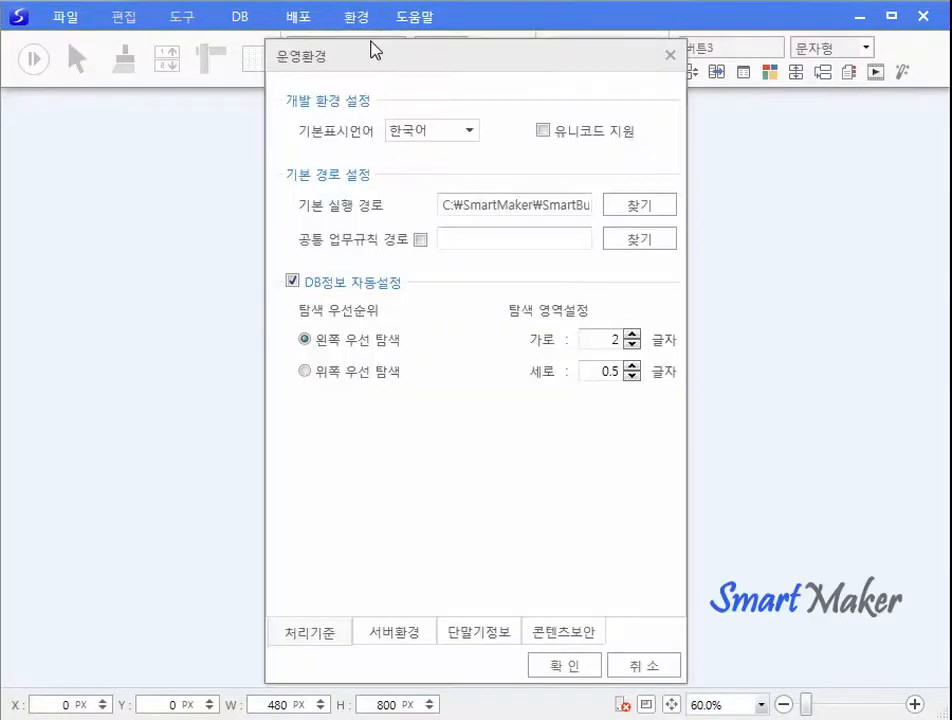
{"action": "left_click_drag", "start_coordinate": [581, 206], "coordinate": [735, 227]}
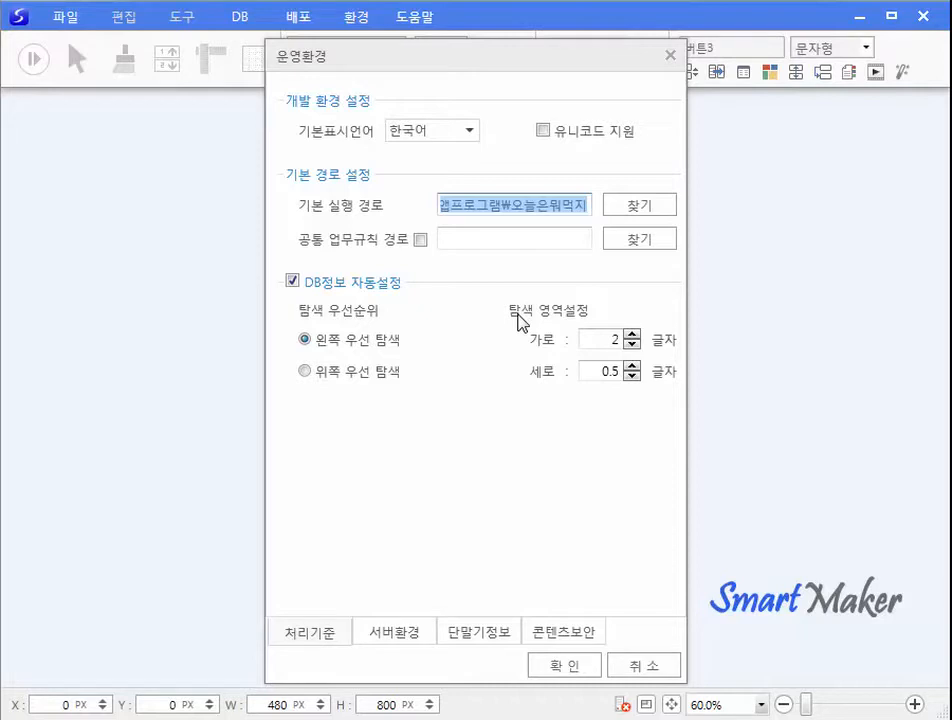
{"action": "left_click", "coordinate": [574, 668]}
Open 나의맛집등록.QPM from the 오늘은뭐먹지 app folder.
{"action": "left_click", "coordinate": [58, 20]}
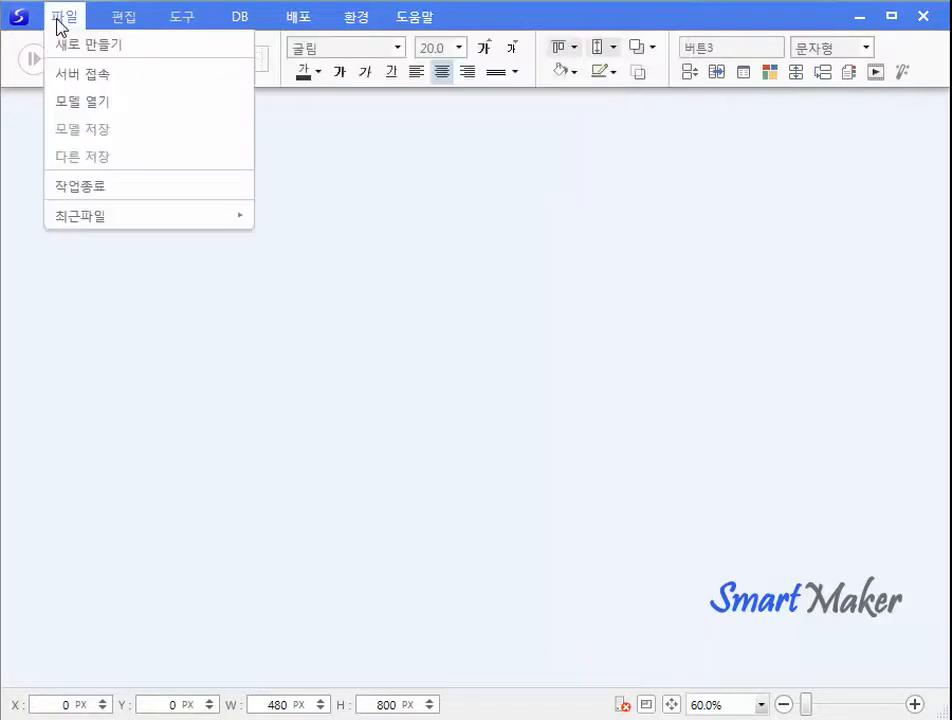
{"action": "left_click", "coordinate": [80, 102]}
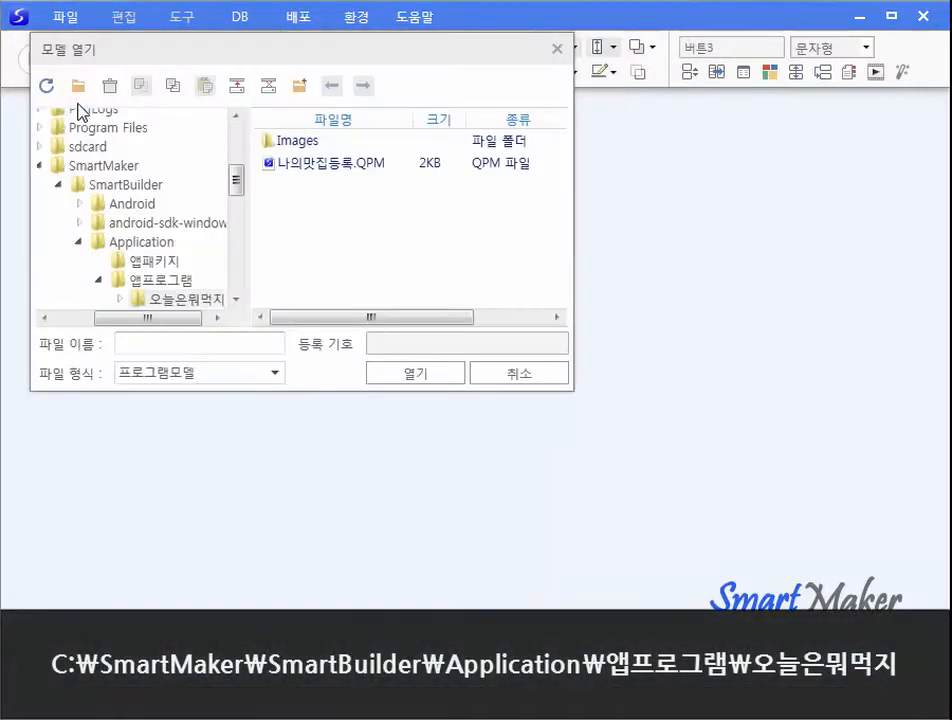
{"action": "left_click", "coordinate": [180, 303]}
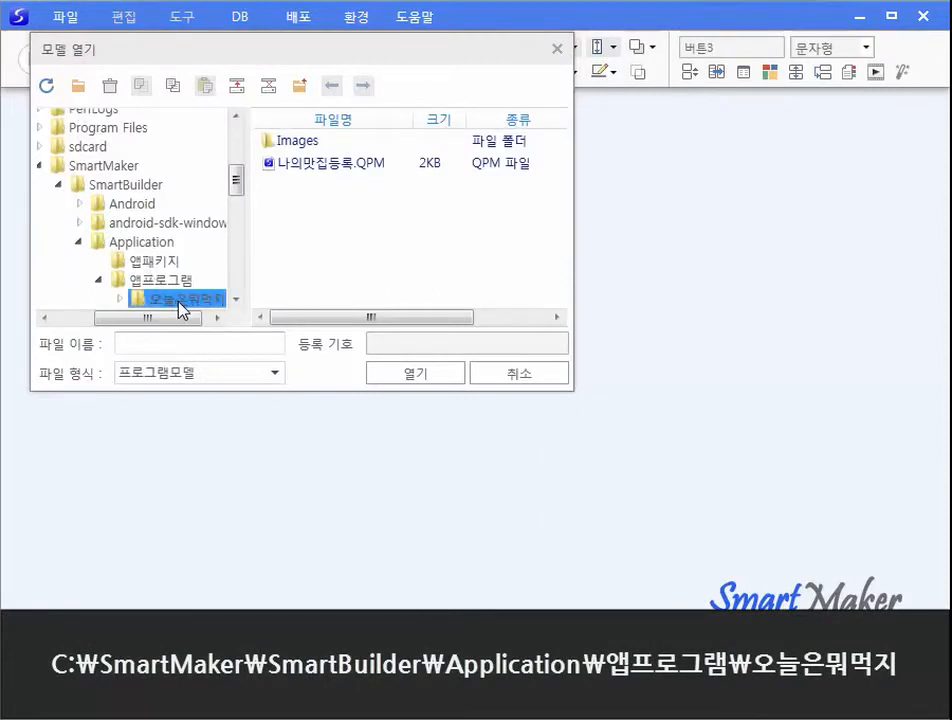
{"action": "left_click", "coordinate": [289, 164]}
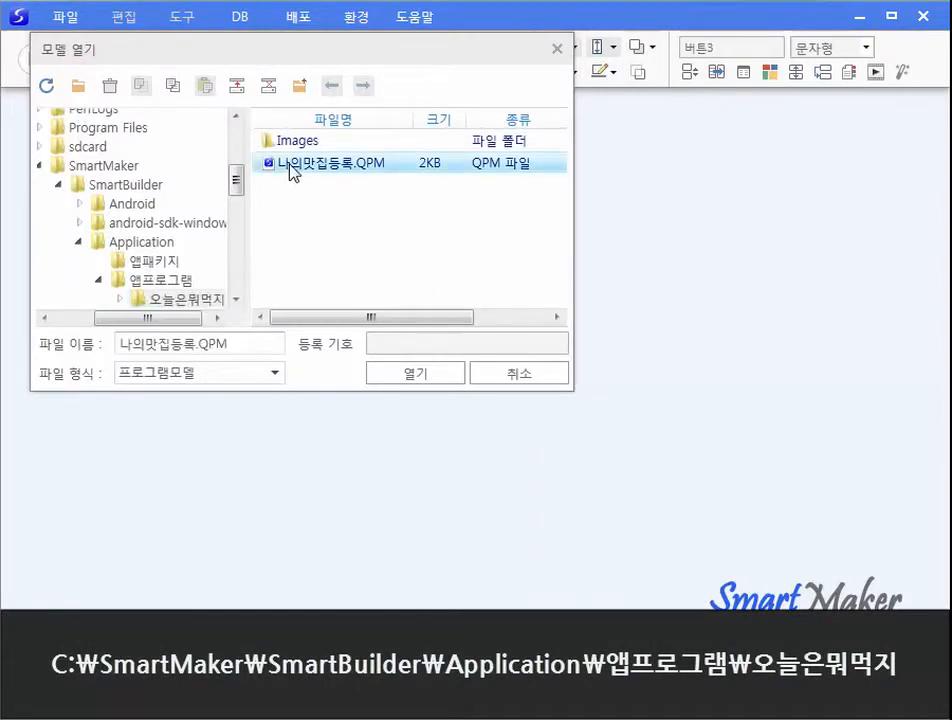
{"action": "left_click", "coordinate": [434, 375]}
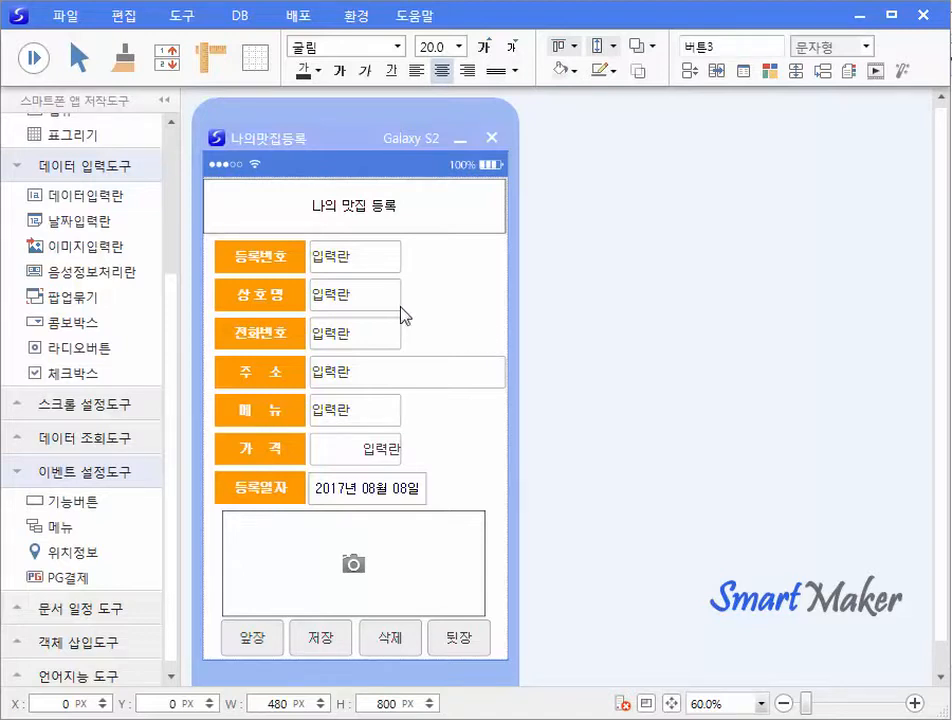
Connect to the database server, entering the server password.
{"action": "left_click", "coordinate": [66, 15]}
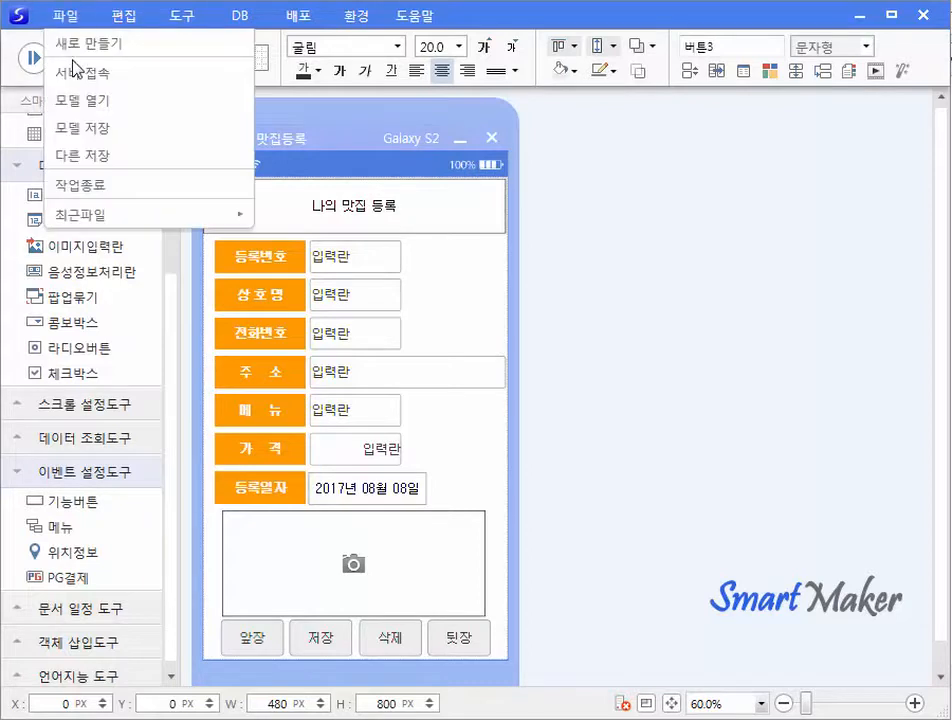
{"action": "left_click", "coordinate": [76, 73]}
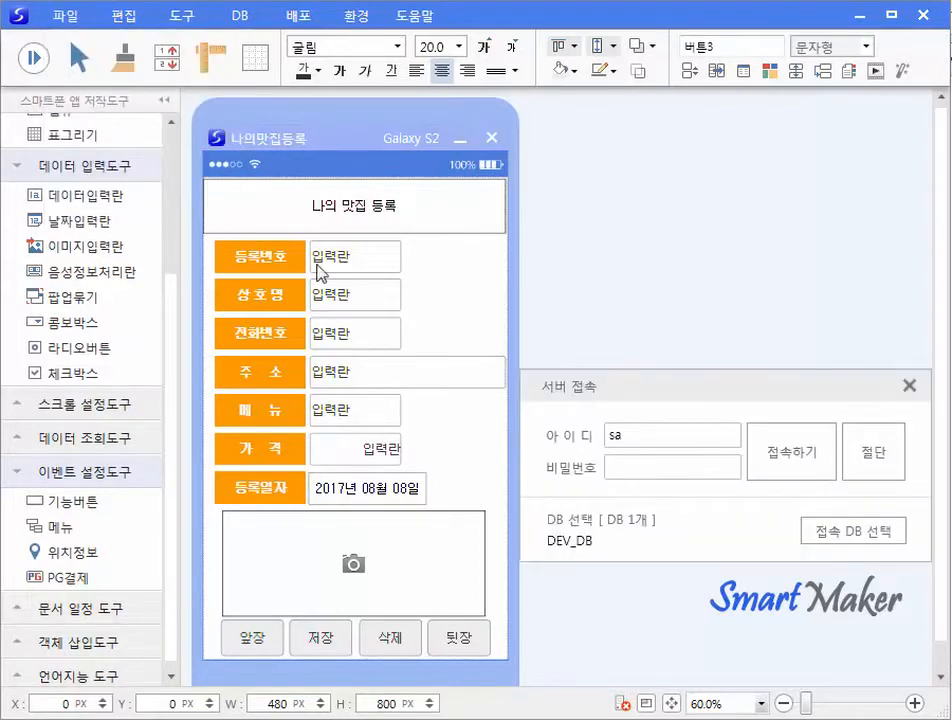
{"action": "left_click", "coordinate": [612, 466]}
{"action": "type", "text": "1"}
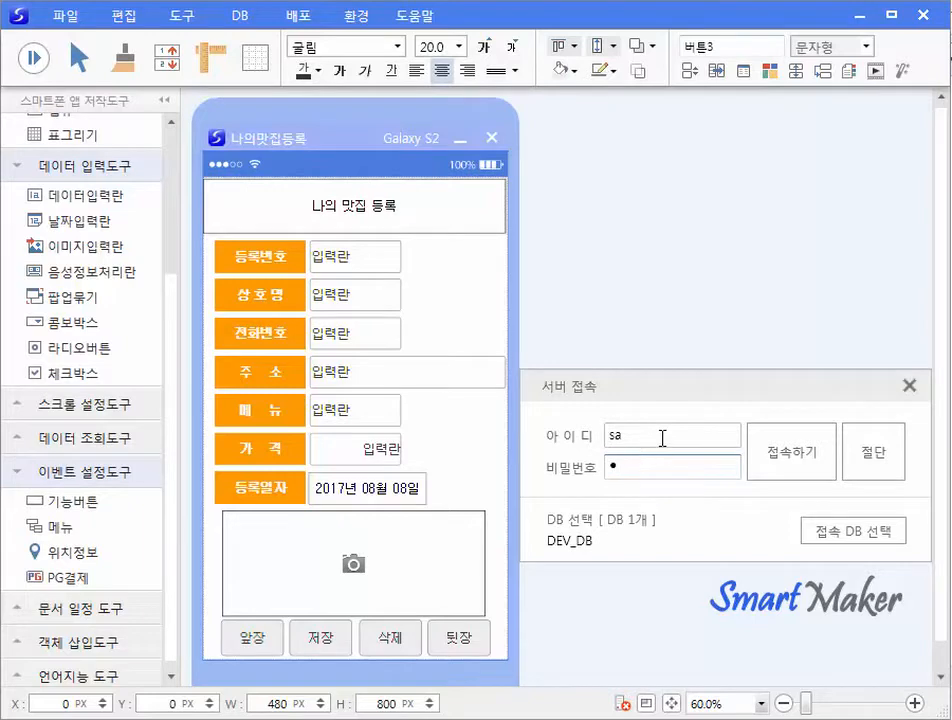
{"action": "left_click", "coordinate": [788, 468]}
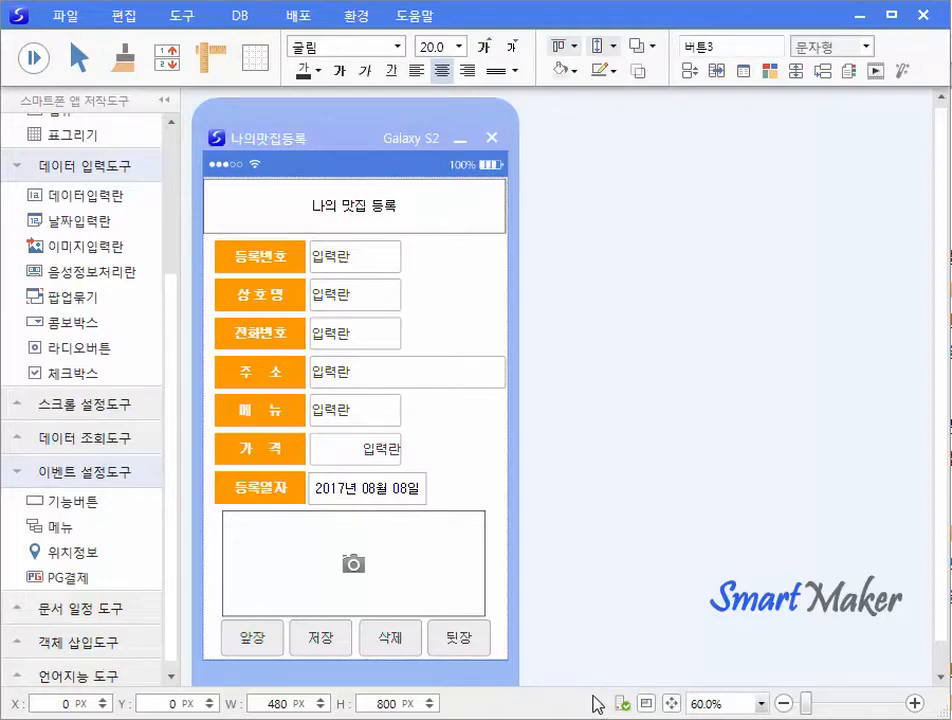
Check the 상호명 input's empty data properties, then auto-assign table and field names with F5.
{"action": "right_click", "coordinate": [337, 298]}
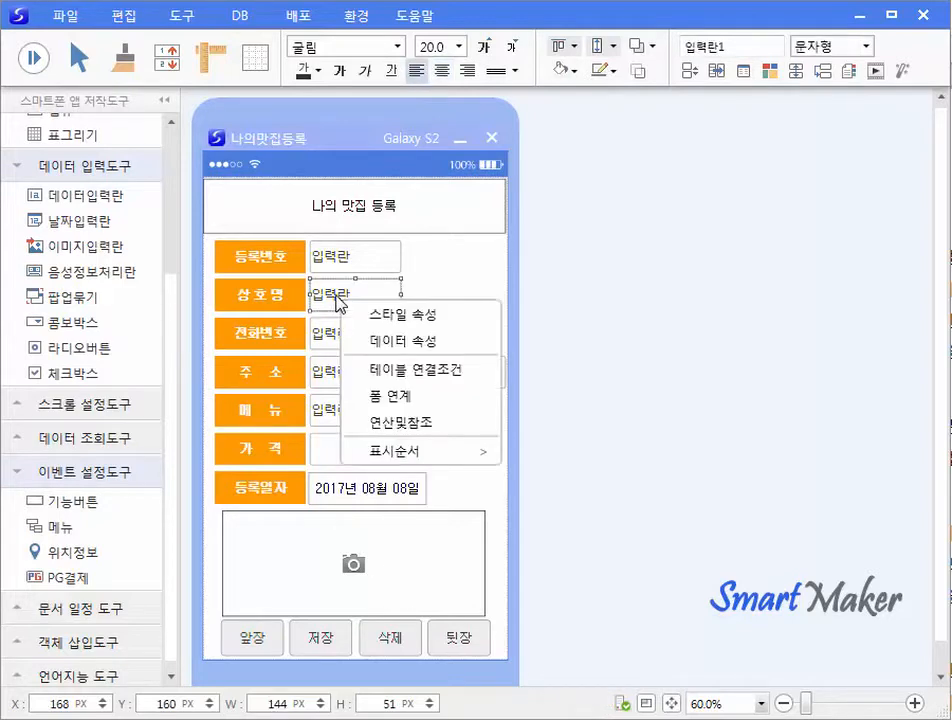
{"action": "left_click", "coordinate": [366, 354]}
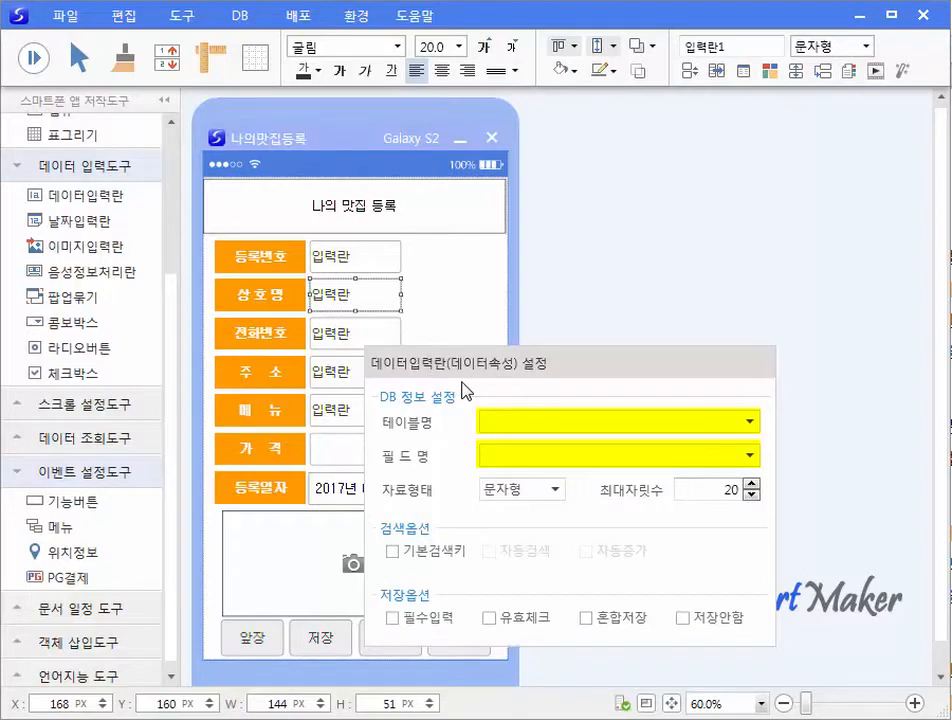
{"action": "left_click", "coordinate": [566, 309]}
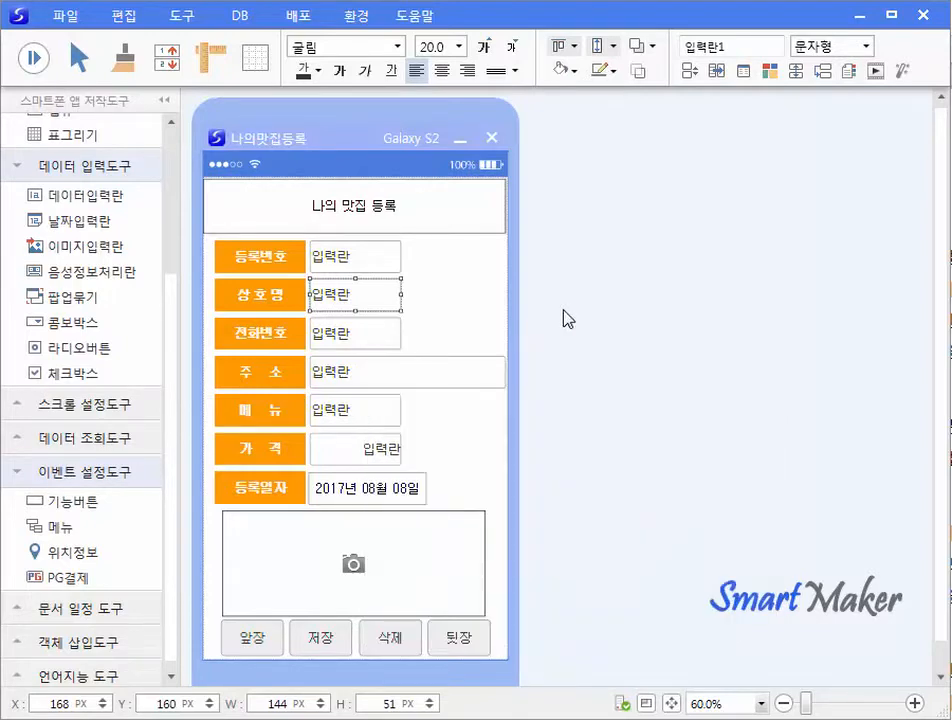
{"action": "key", "text": "F5"}
Verify 상호명 and 전화번호 are bound to 나의맛집등록 fields (문자형, 20 and 13 characters).
{"action": "right_click", "coordinate": [366, 304]}
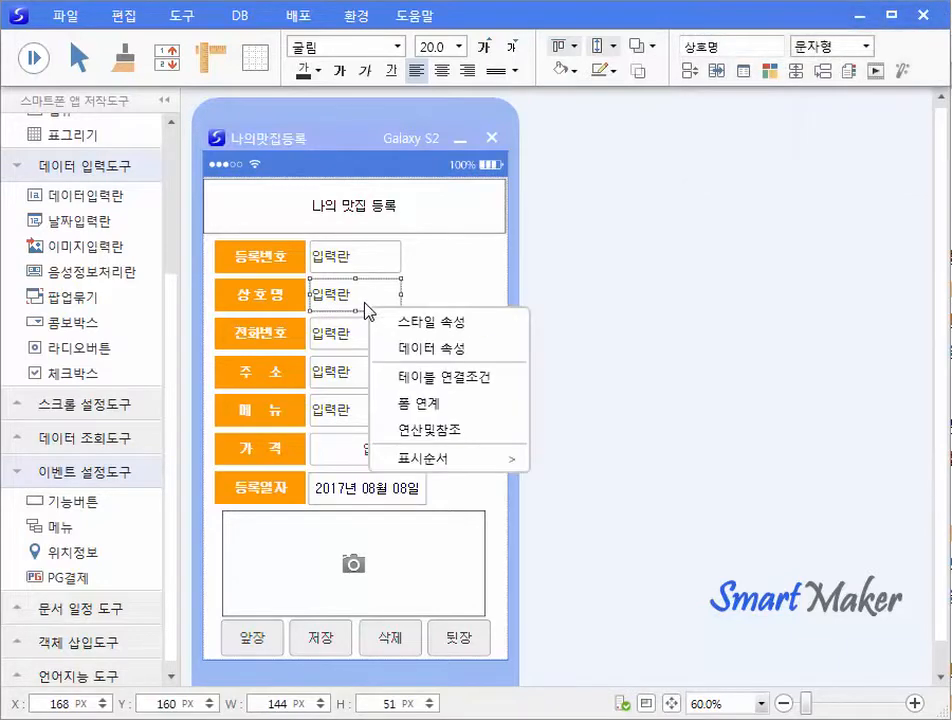
{"action": "left_click", "coordinate": [410, 352]}
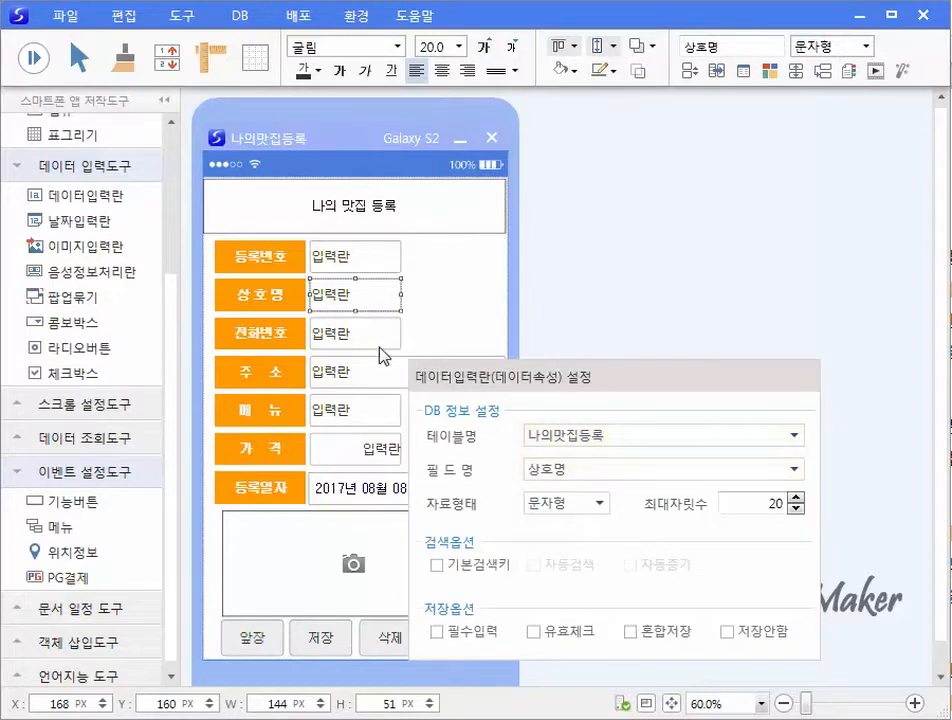
{"action": "left_click", "coordinate": [365, 342]}
{"action": "right_click", "coordinate": [367, 344]}
{"action": "left_click", "coordinate": [391, 387]}
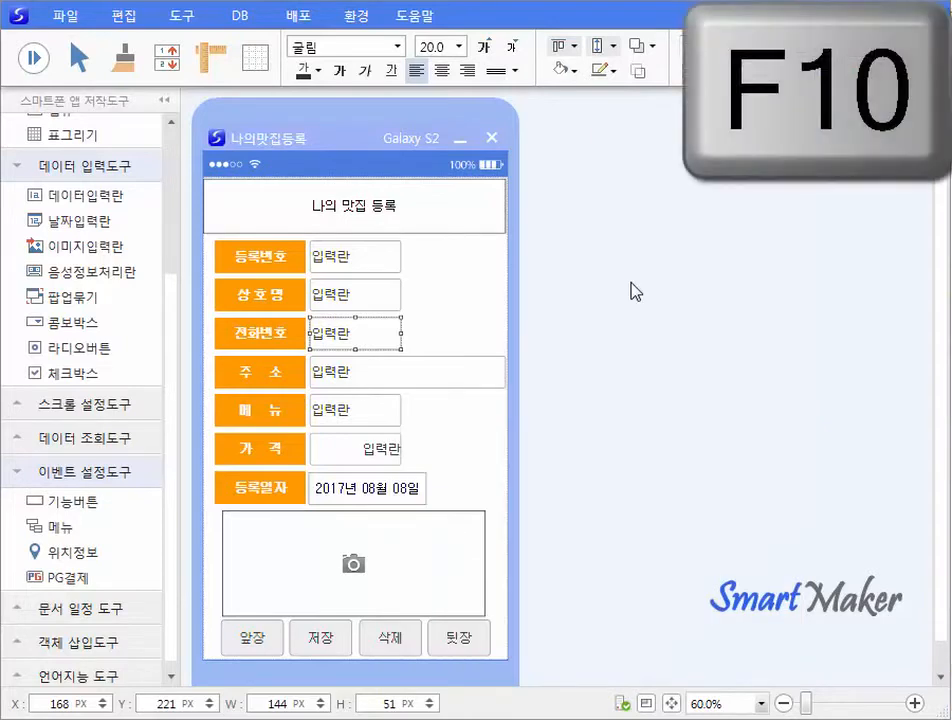
Auto-design the table with F10, review its ERD and SQL, and apply it to the database.
{"action": "key", "text": "F10"}
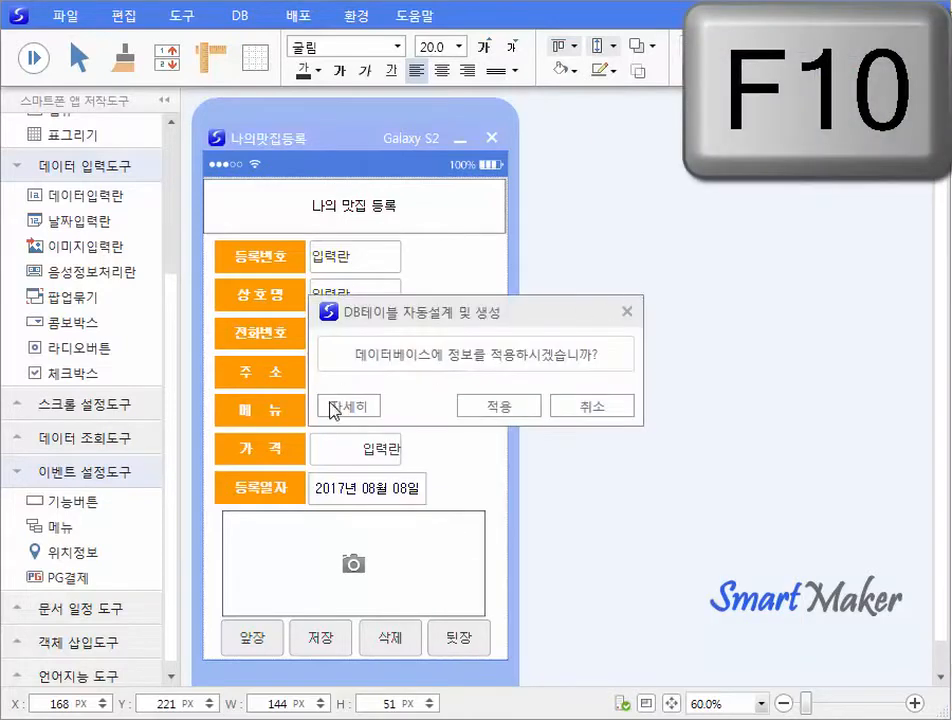
{"action": "left_click", "coordinate": [338, 408]}
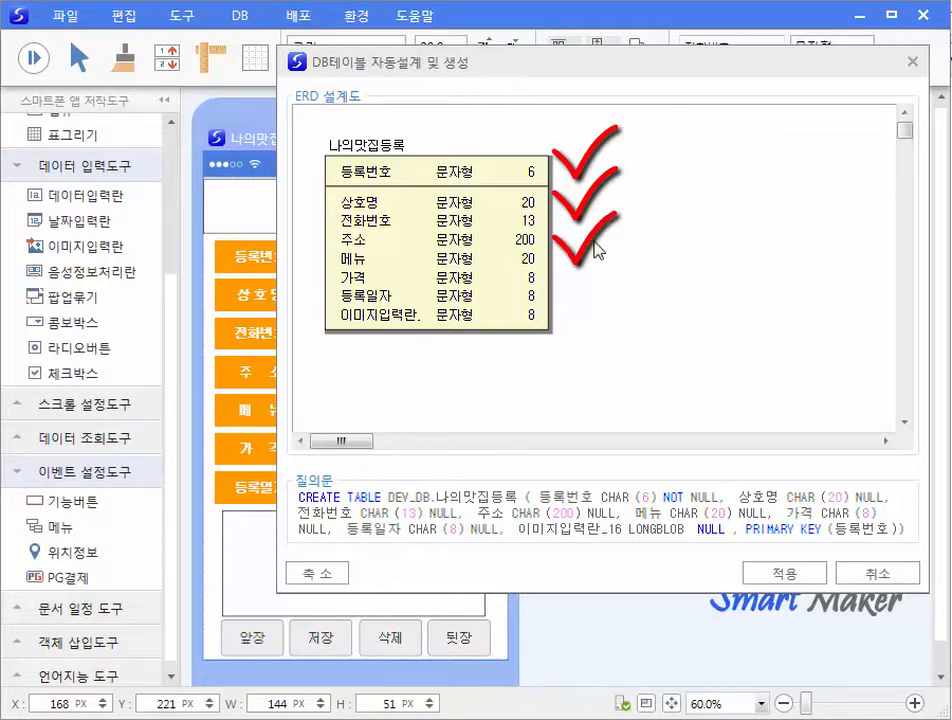
{"action": "left_click", "coordinate": [781, 578]}
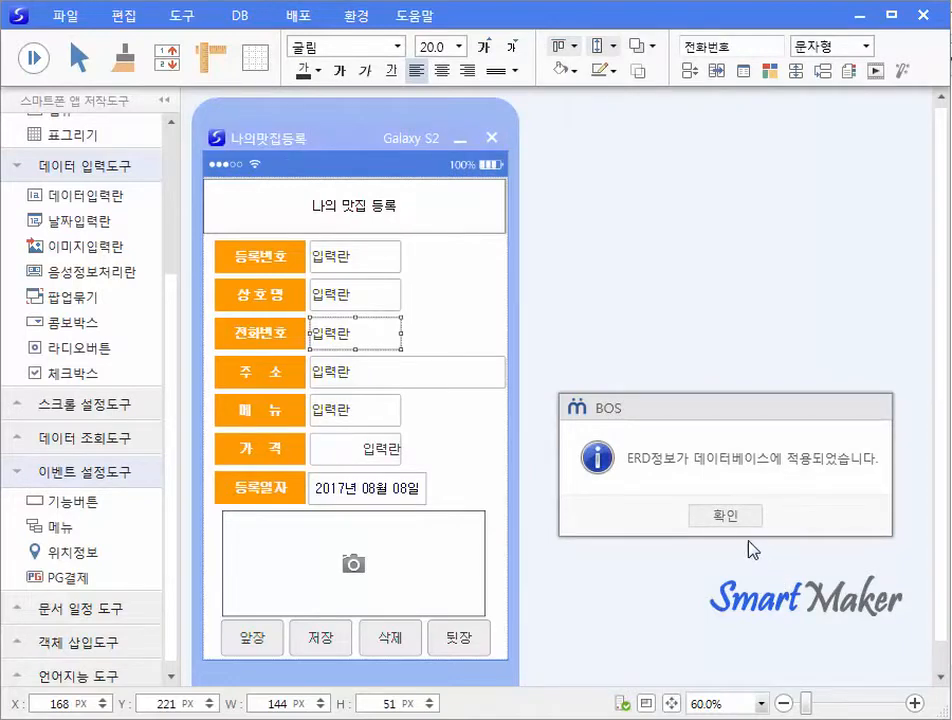
{"action": "left_click", "coordinate": [684, 514]}
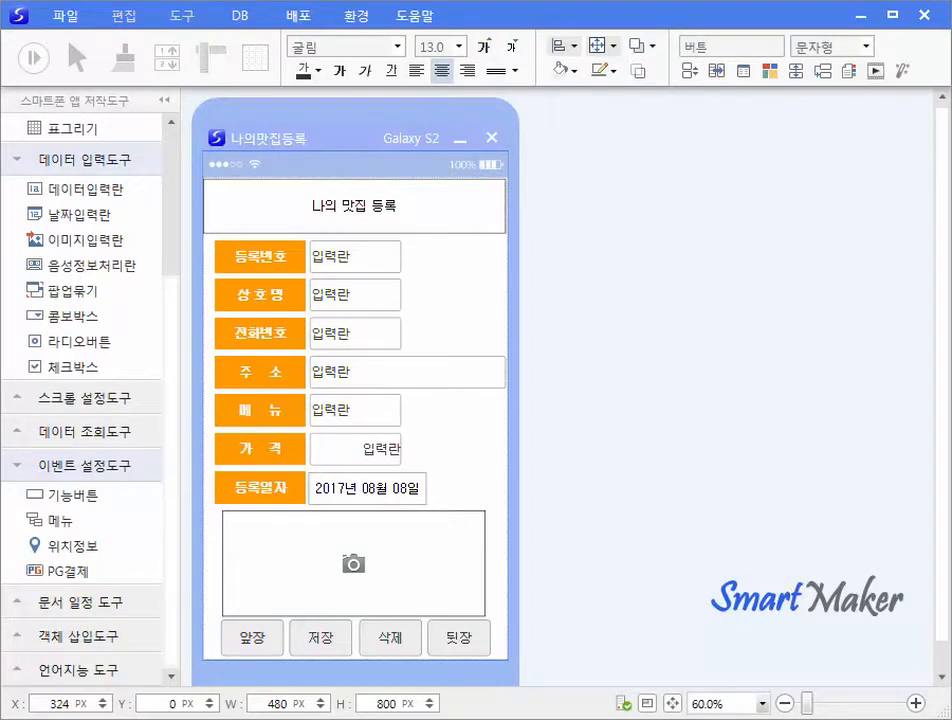
Give the 저장 button an INSERT INTO DEV_DB.나의맛집등록 execution query for the seven form fields.
{"action": "right_click", "coordinate": [325, 641]}
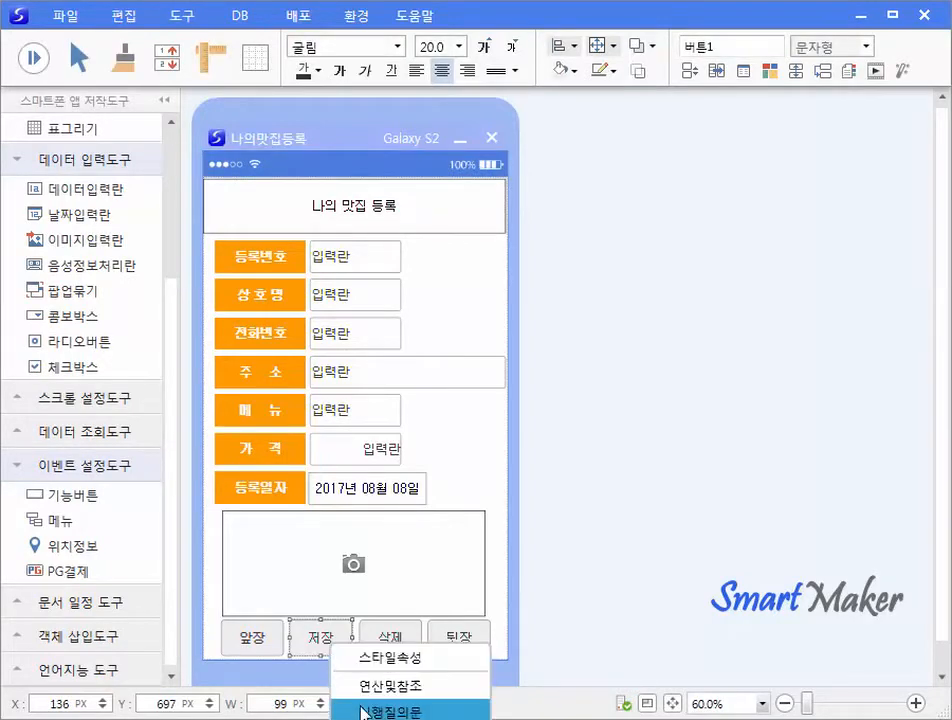
{"action": "left_click", "coordinate": [355, 710]}
{"action": "left_click_drag", "start_coordinate": [742, 321], "coordinate": [651, 306]}
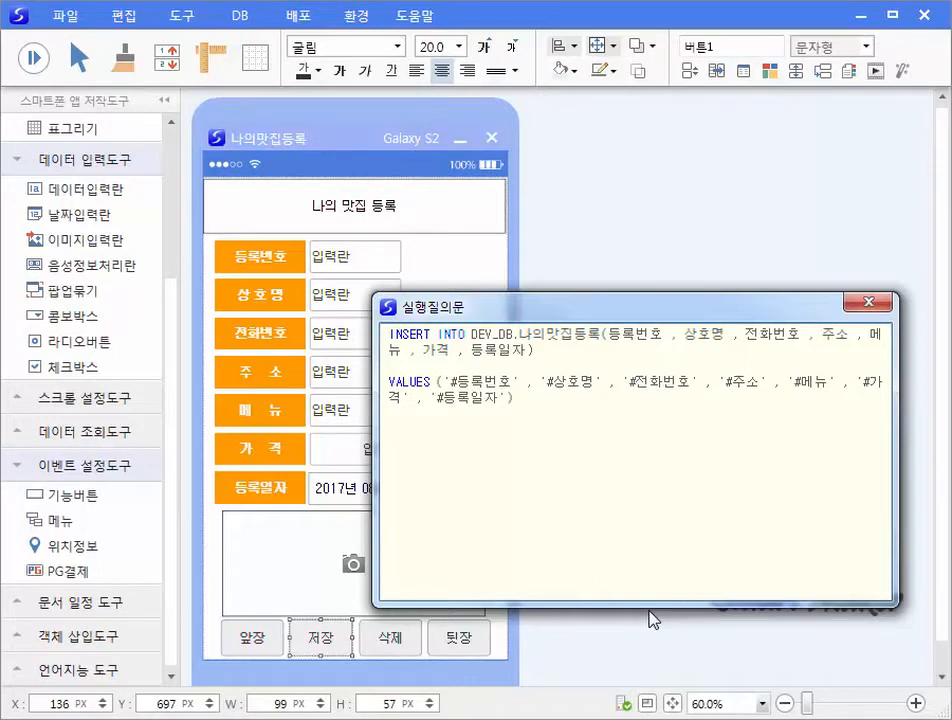
{"action": "left_click", "coordinate": [870, 301]}
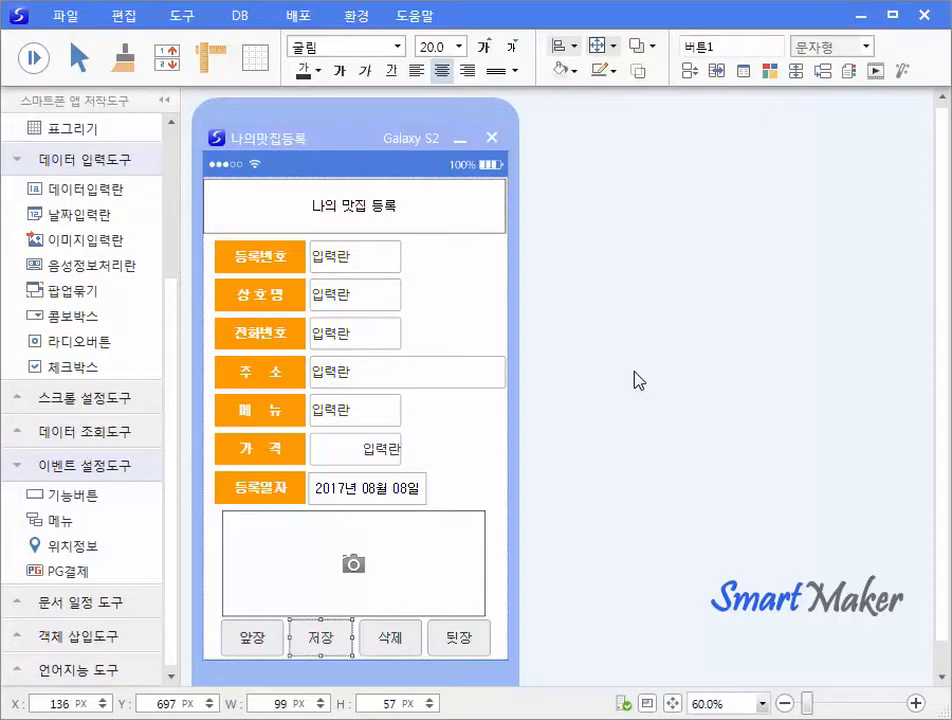
Run the form and enter name 임모네, a phone number, an address, menu 제육볶음 and price 6000.
{"action": "left_click", "coordinate": [648, 409]}
{"action": "left_click", "coordinate": [33, 57]}
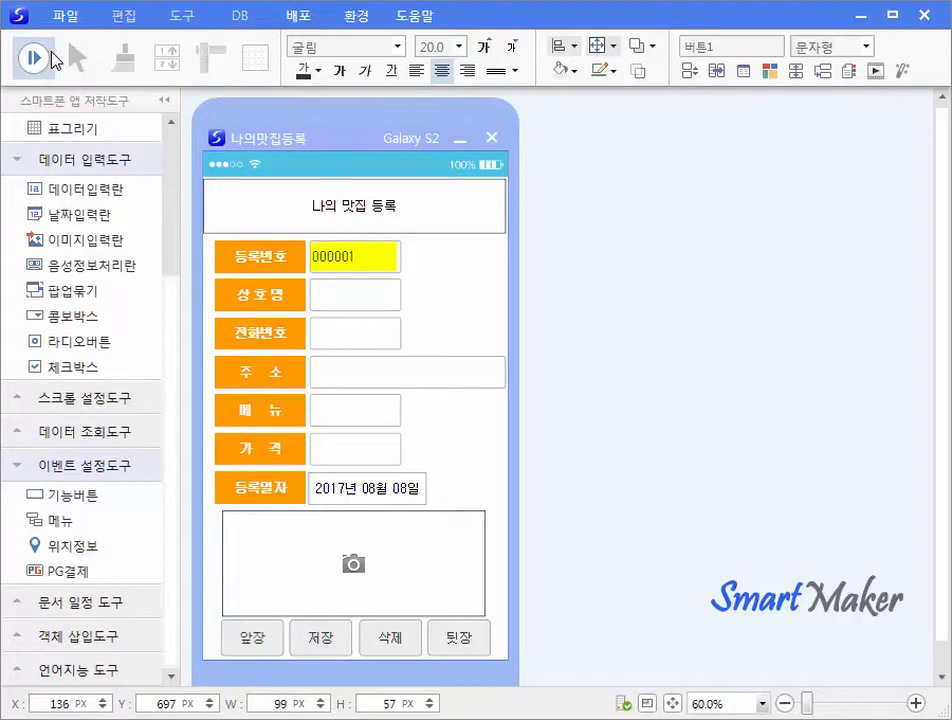
{"action": "left_click", "coordinate": [345, 298]}
{"action": "type", "text": "임"}
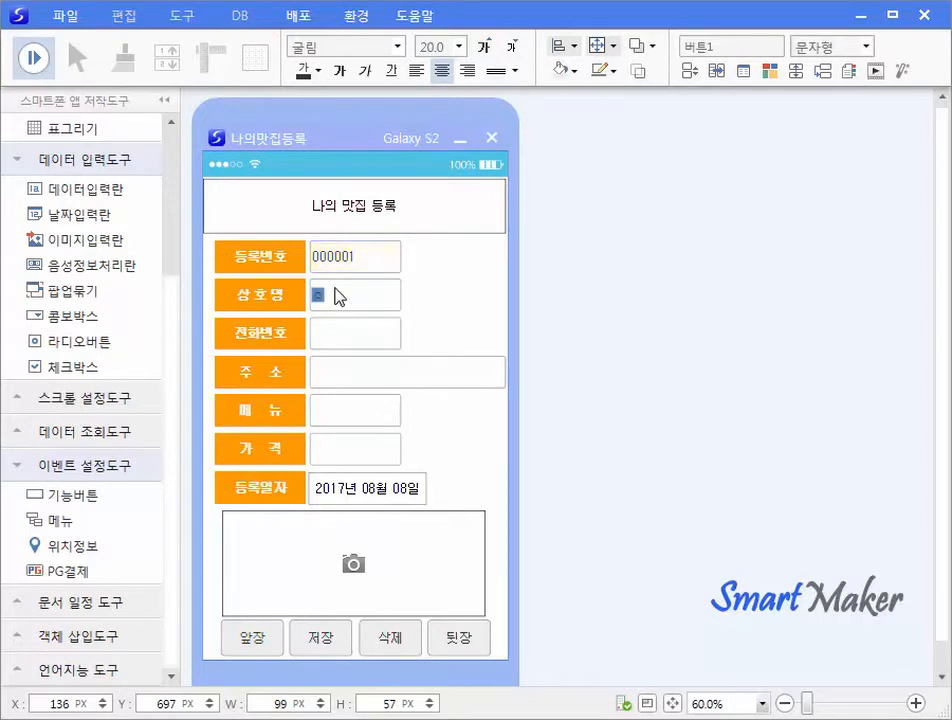
{"action": "type", "text": "모네"}
{"action": "key", "text": "Tab"}
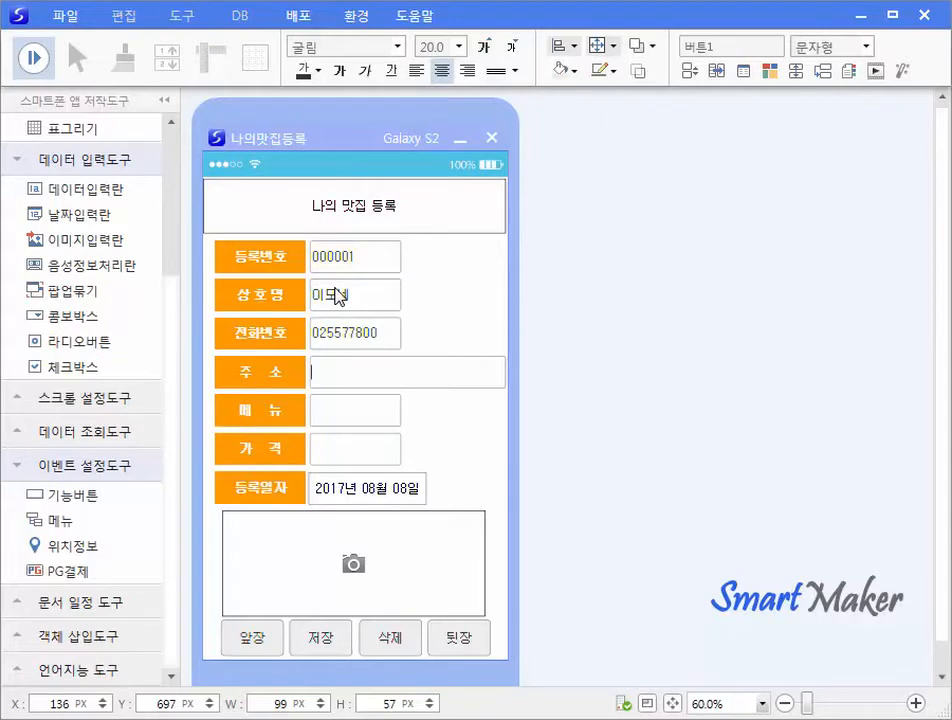
{"action": "key", "text": "Tab"}
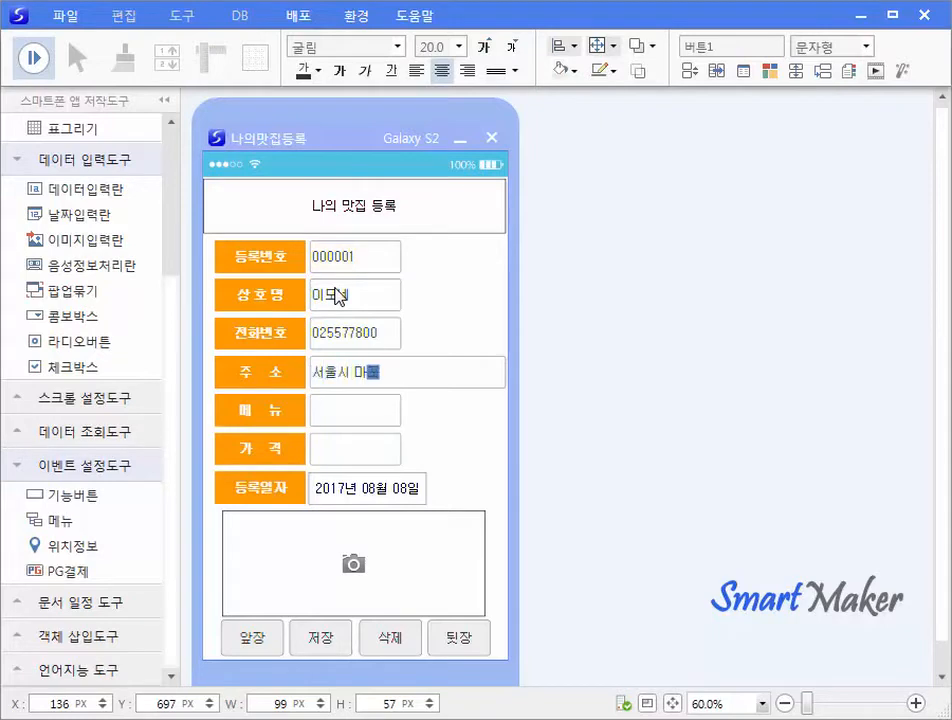
{"action": "key", "text": "Tab"}
{"action": "type", "text": "제육볶음"}
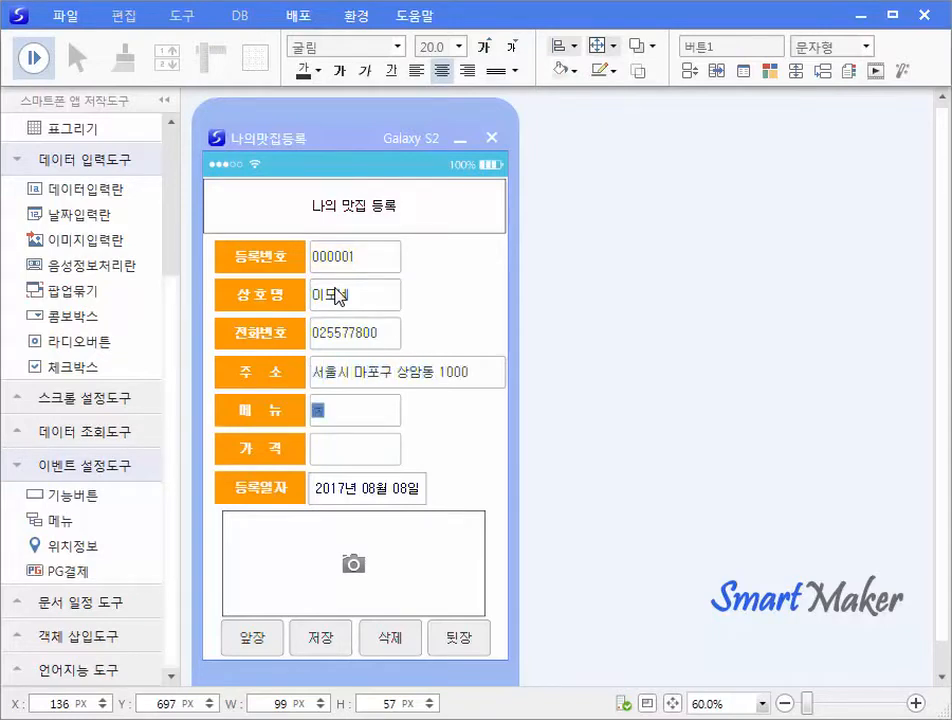
{"action": "key", "text": "Tab"}
{"action": "type", "text": "6000"}
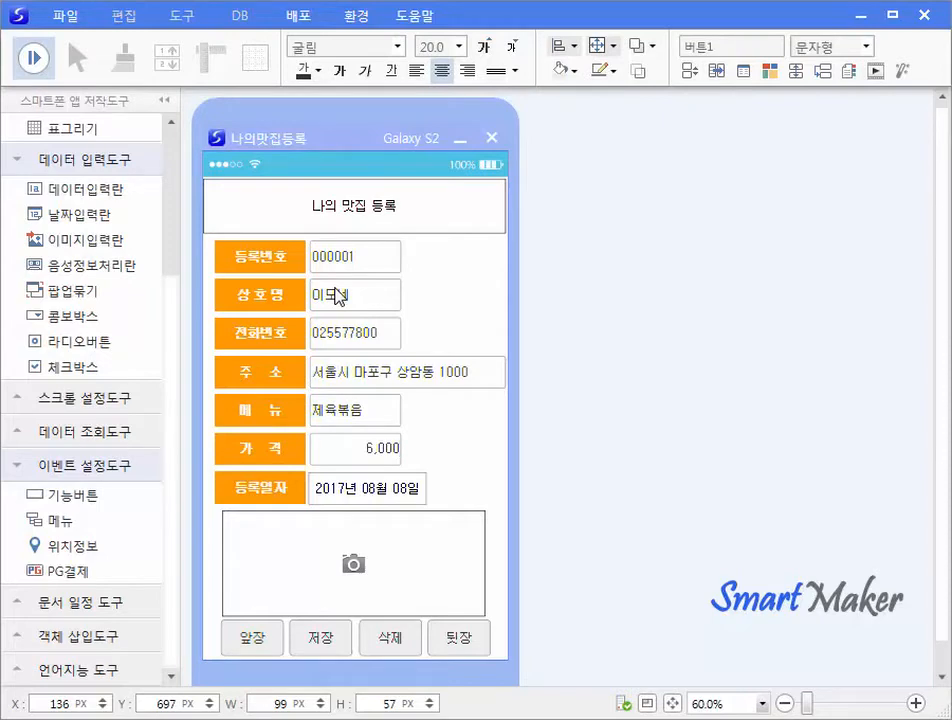
Set the registration date to 2017년 08월 06일 in the date picker.
{"action": "left_click", "coordinate": [358, 498]}
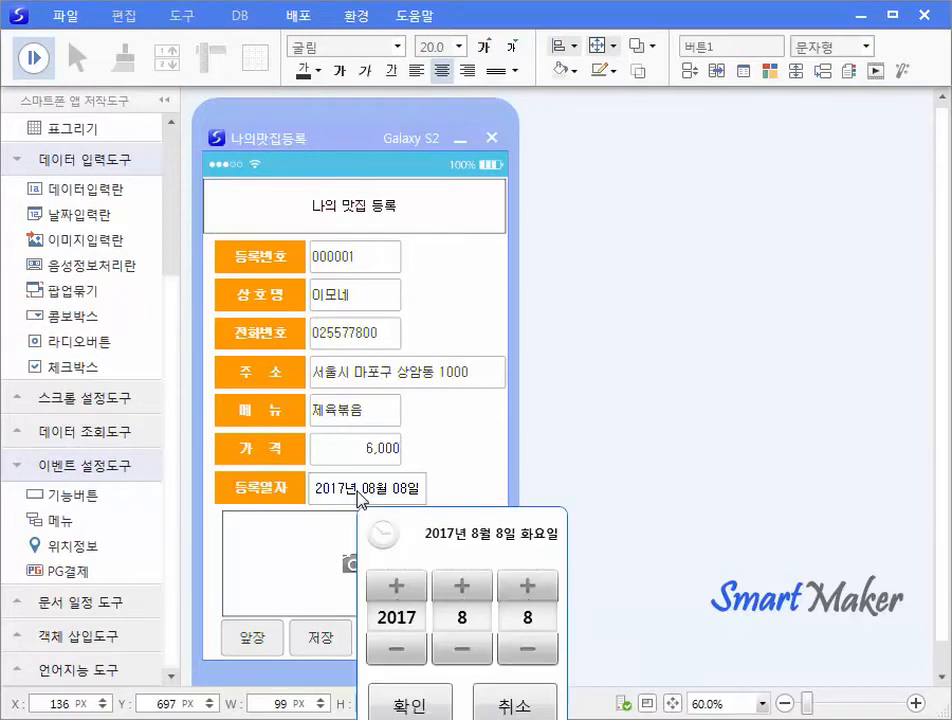
{"action": "left_click", "coordinate": [542, 651]}
{"action": "left_click", "coordinate": [540, 654]}
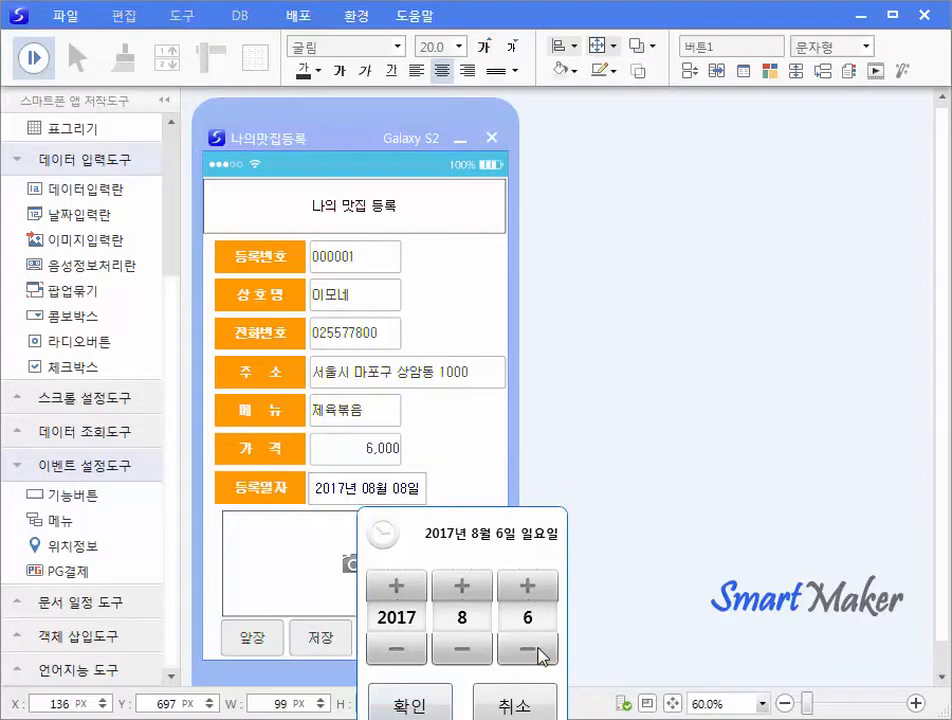
{"action": "left_click", "coordinate": [526, 651]}
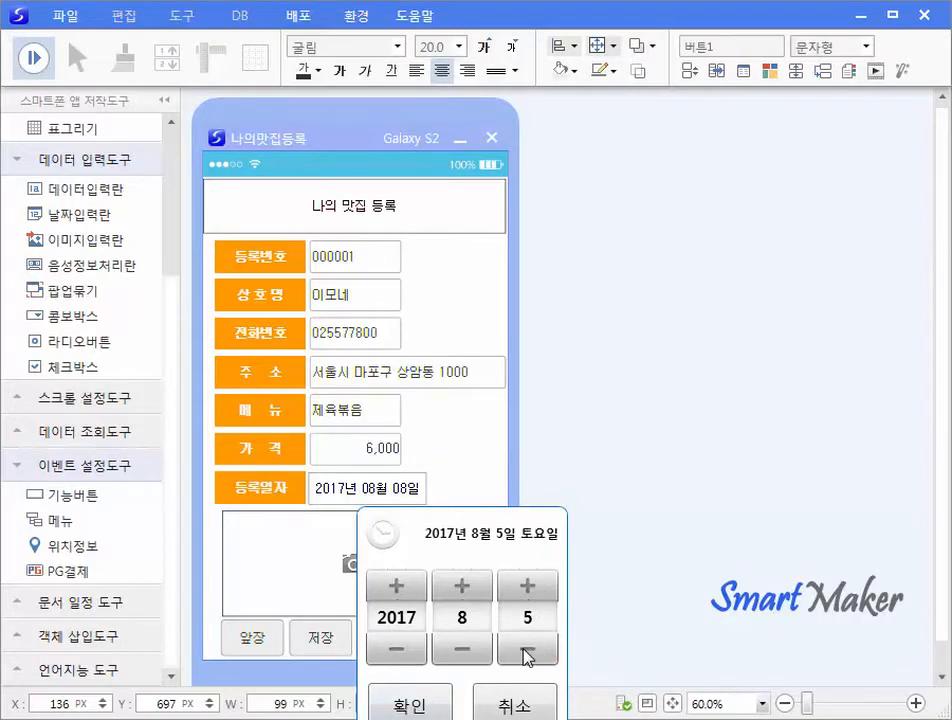
{"action": "left_click", "coordinate": [530, 590]}
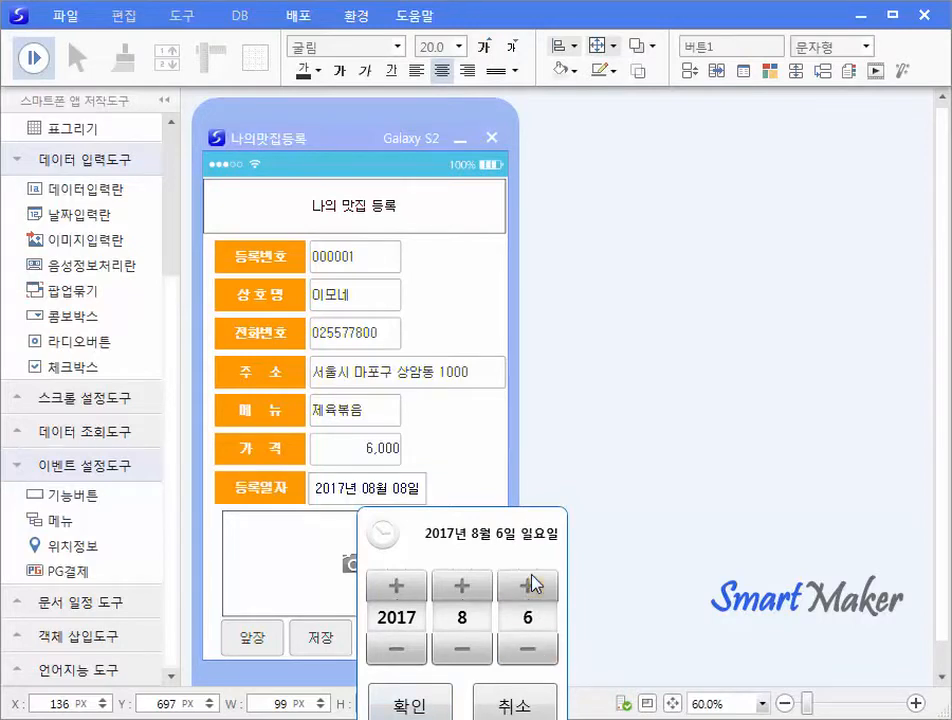
{"action": "left_click", "coordinate": [410, 705]}
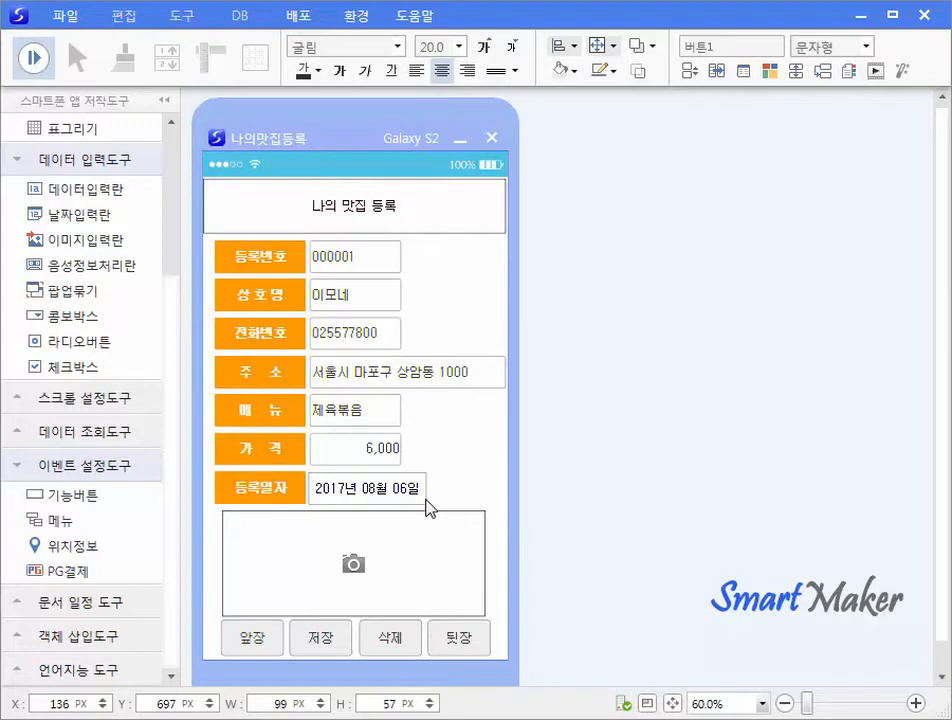
Load 제육볶음.jpg from file into the photo box.
{"action": "left_click", "coordinate": [359, 571]}
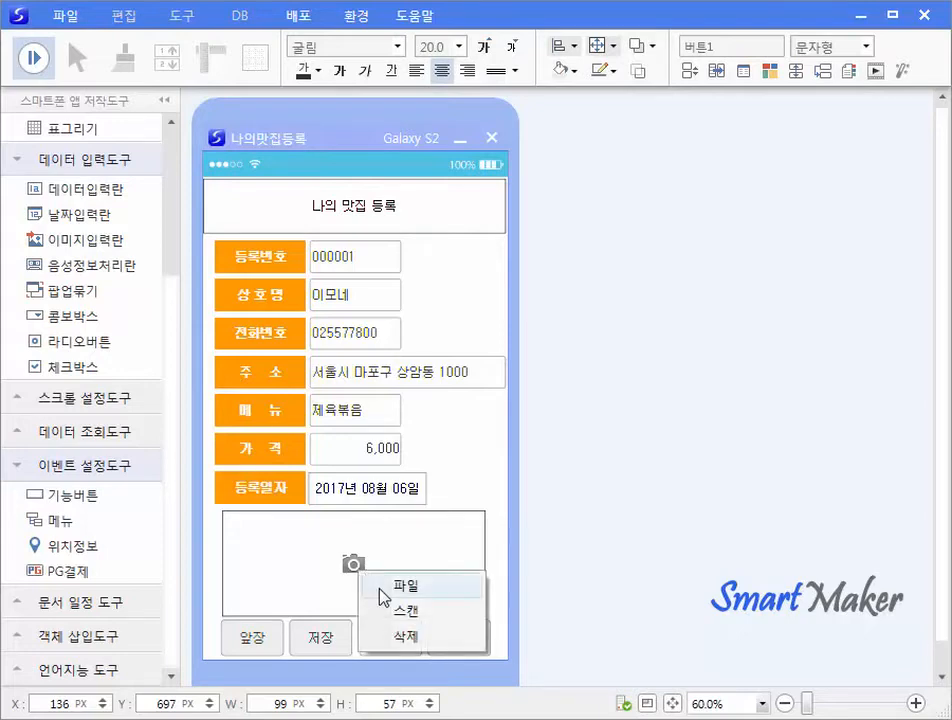
{"action": "left_click", "coordinate": [381, 588]}
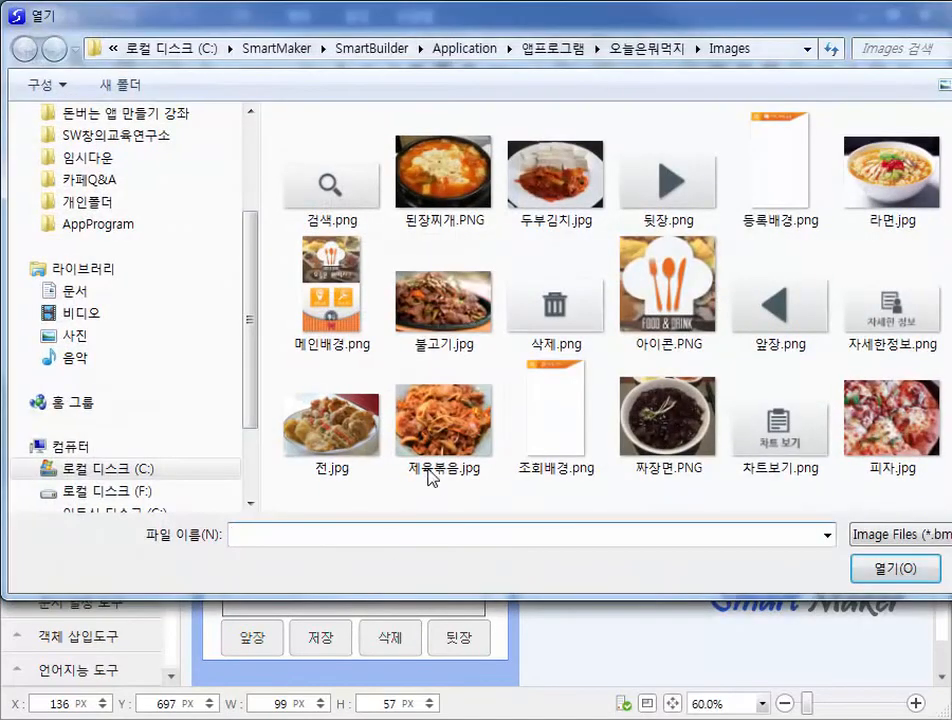
{"action": "left_click", "coordinate": [445, 440]}
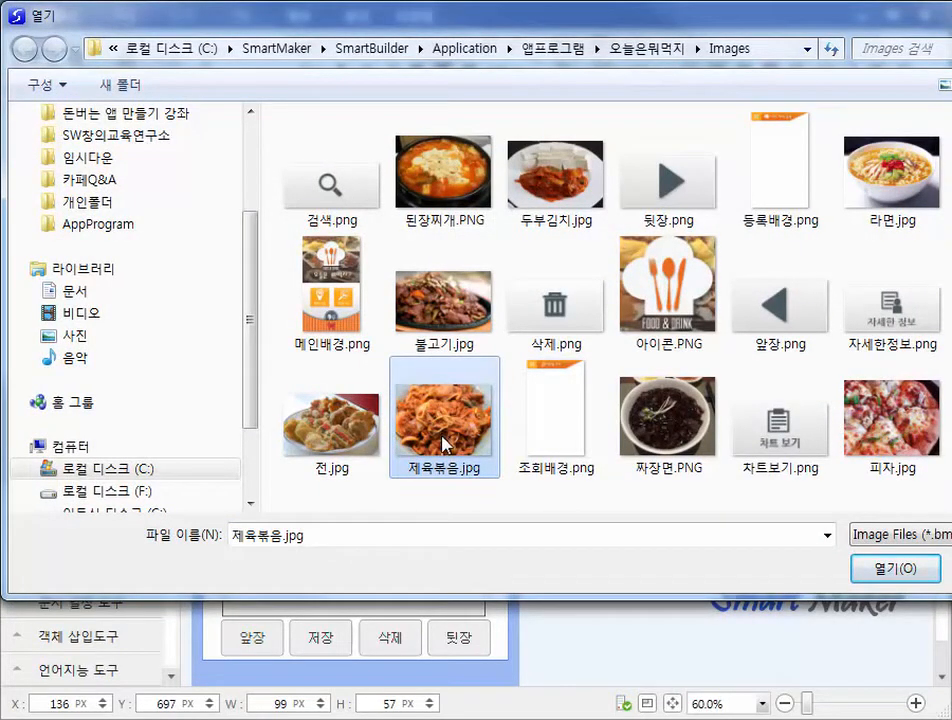
{"action": "left_click", "coordinate": [892, 578]}
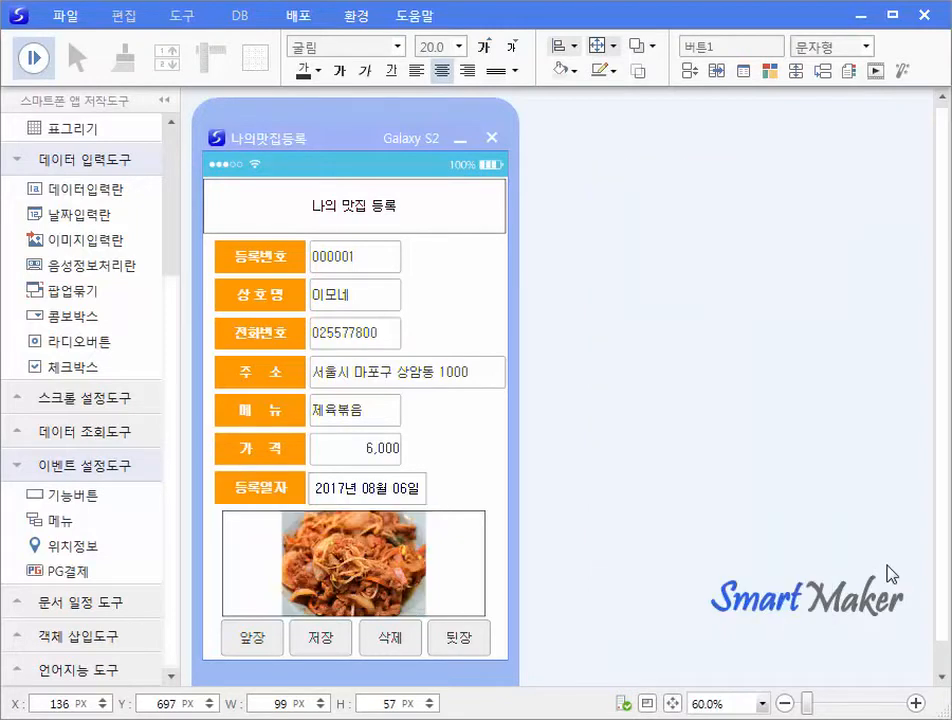
Save the record, step back to record 000001 with 앞장, and stop the preview.
{"action": "left_click", "coordinate": [330, 645]}
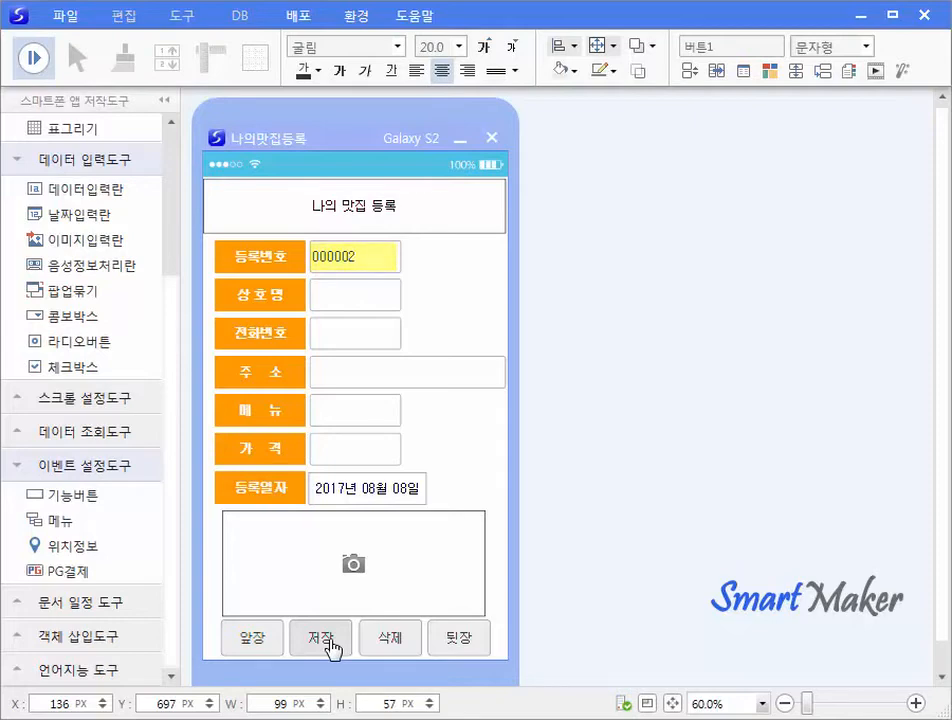
{"action": "left_click", "coordinate": [256, 648]}
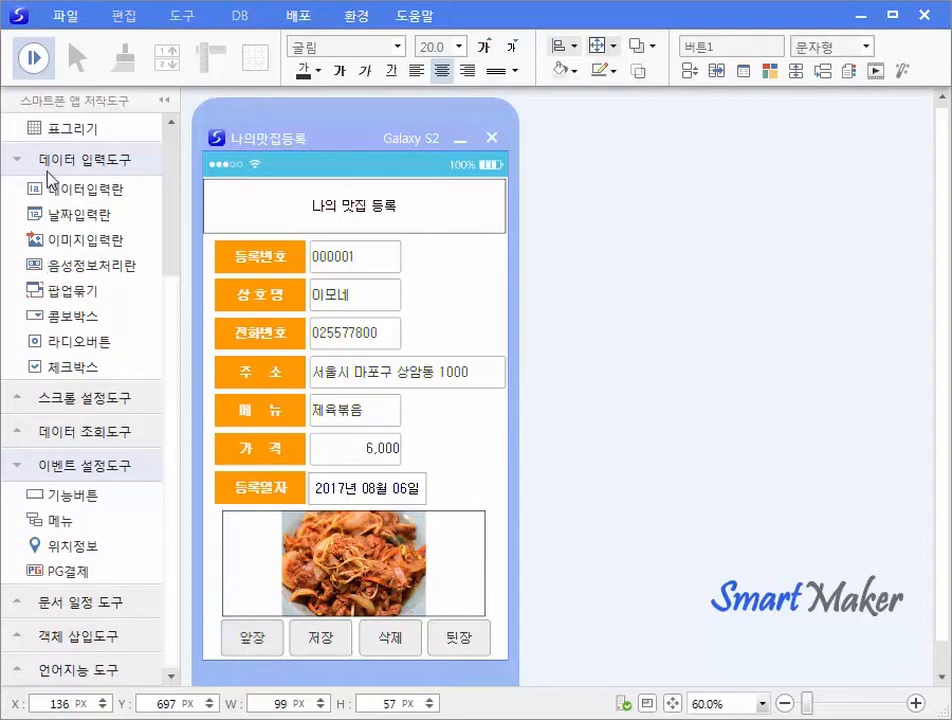
{"action": "left_click", "coordinate": [35, 60]}
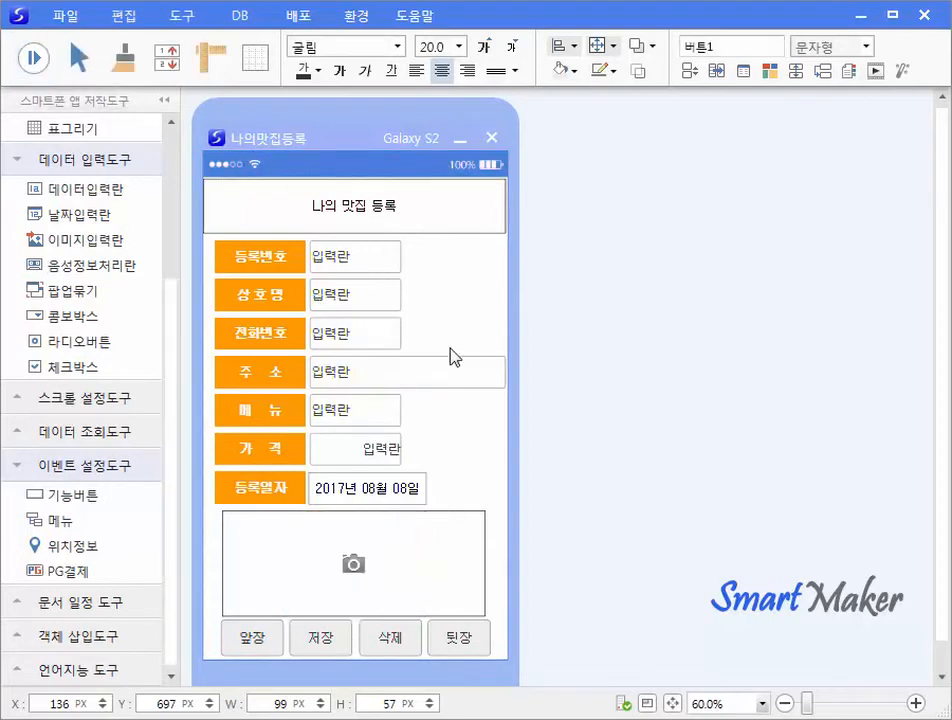
Enable a background image set to 등록배경.png, displayed as 크기맞춤, in the form's program properties.
{"action": "right_click", "coordinate": [456, 421]}
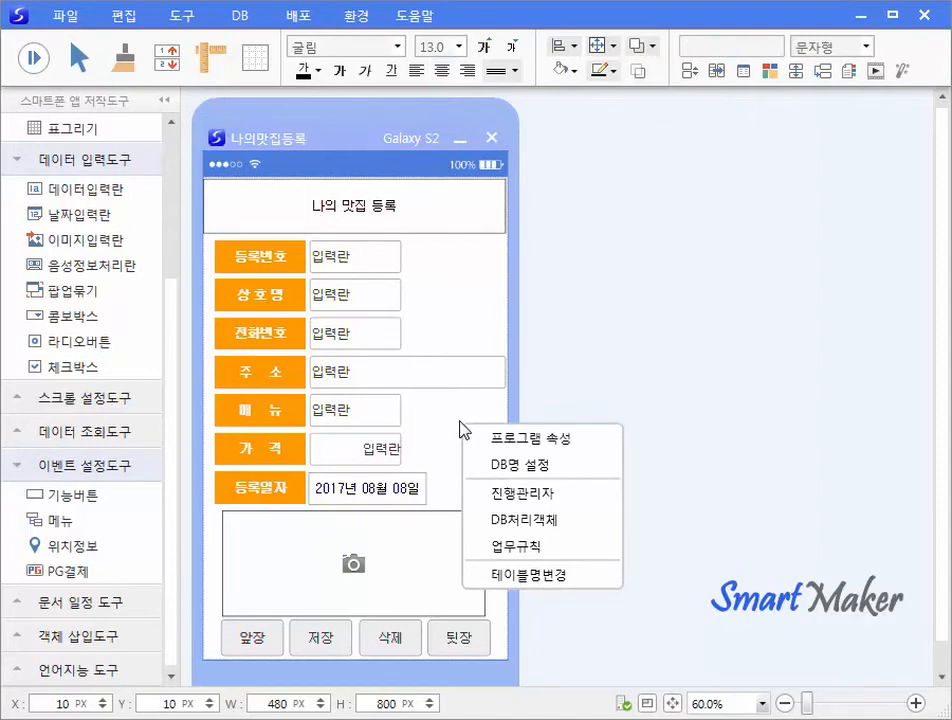
{"action": "left_click", "coordinate": [478, 438]}
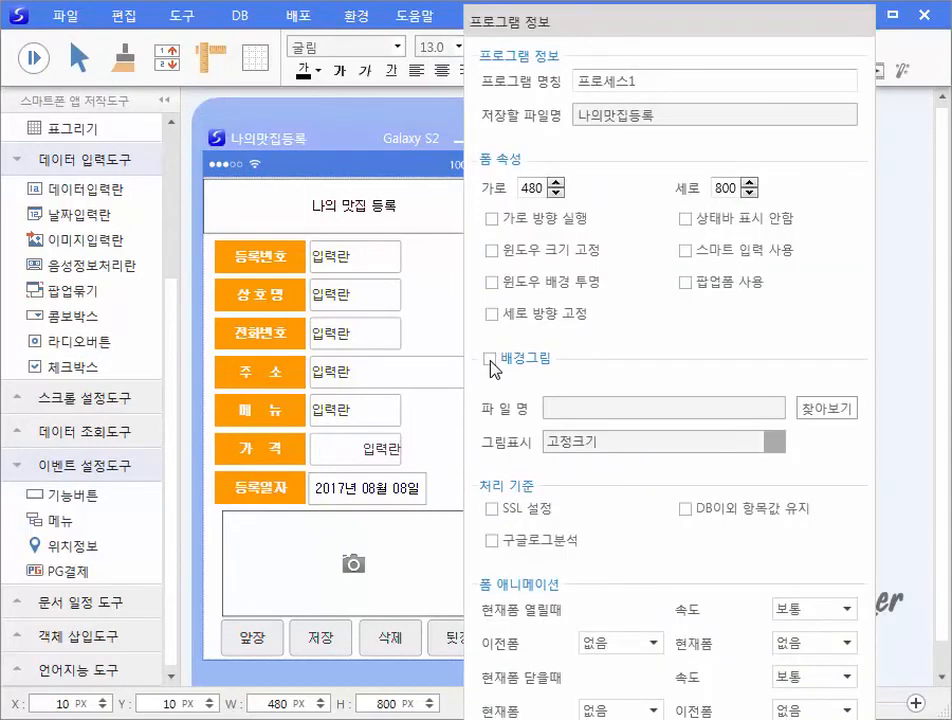
{"action": "left_click", "coordinate": [490, 358]}
{"action": "left_click", "coordinate": [840, 409]}
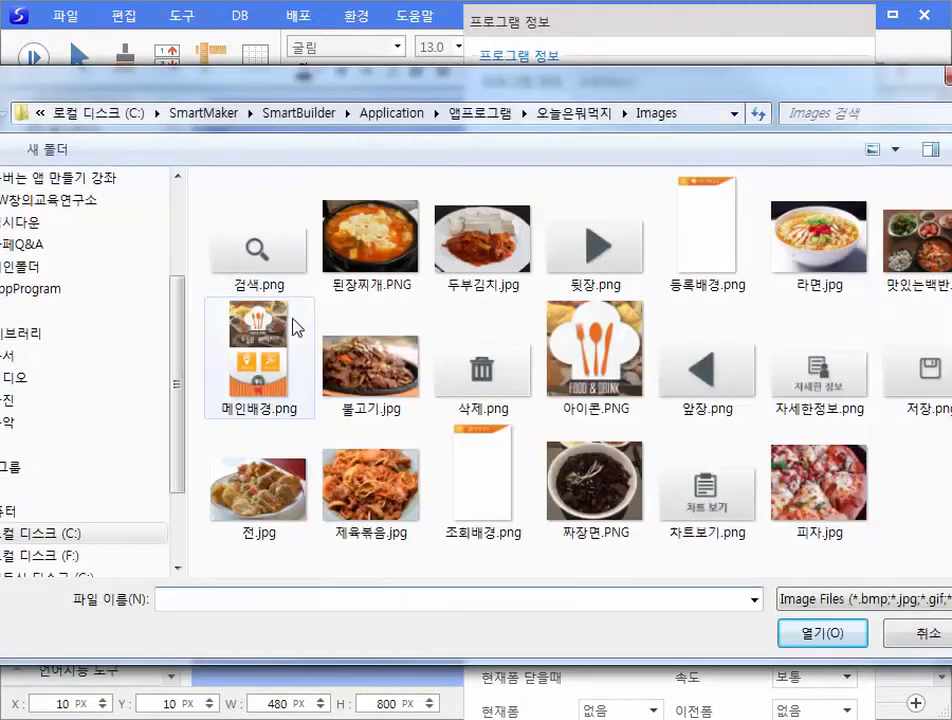
{"action": "left_click", "coordinate": [711, 220]}
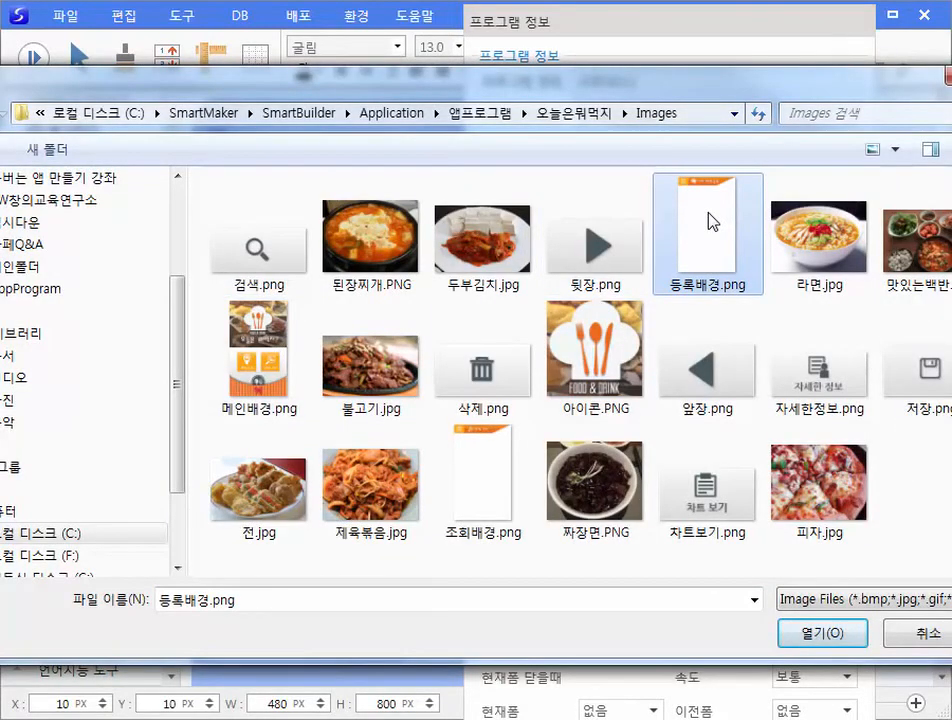
{"action": "left_click", "coordinate": [803, 637]}
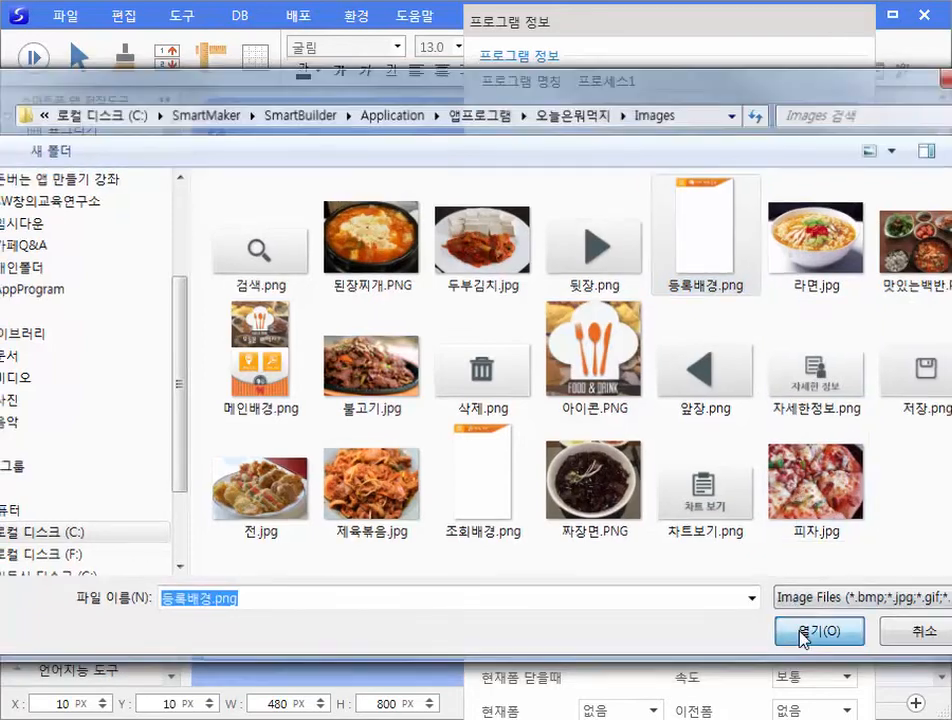
{"action": "left_click", "coordinate": [776, 443]}
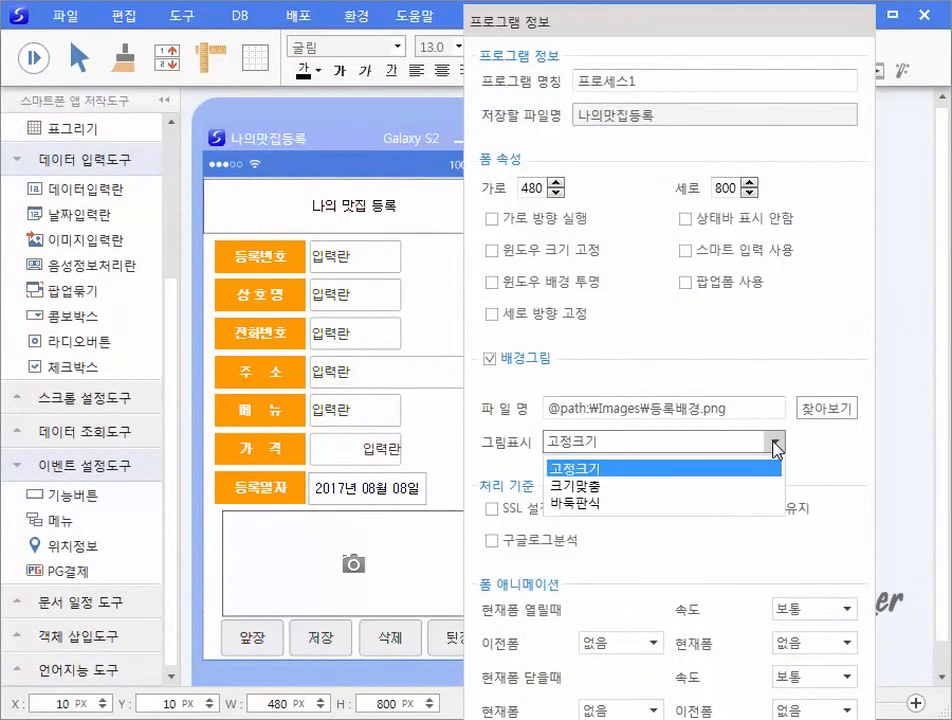
{"action": "left_click", "coordinate": [587, 492]}
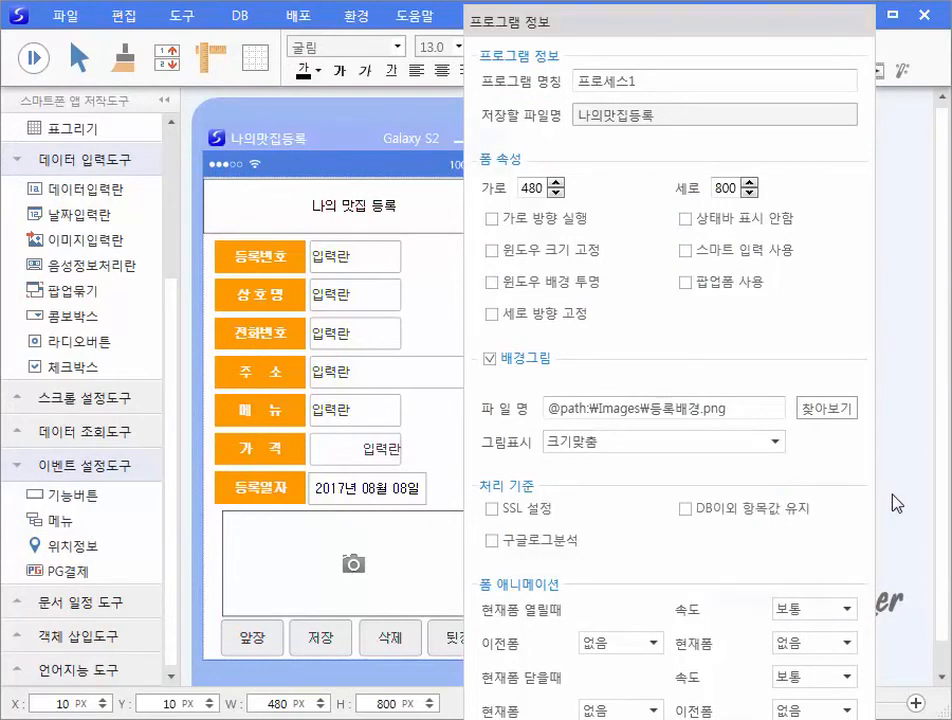
{"action": "key", "text": "Return"}
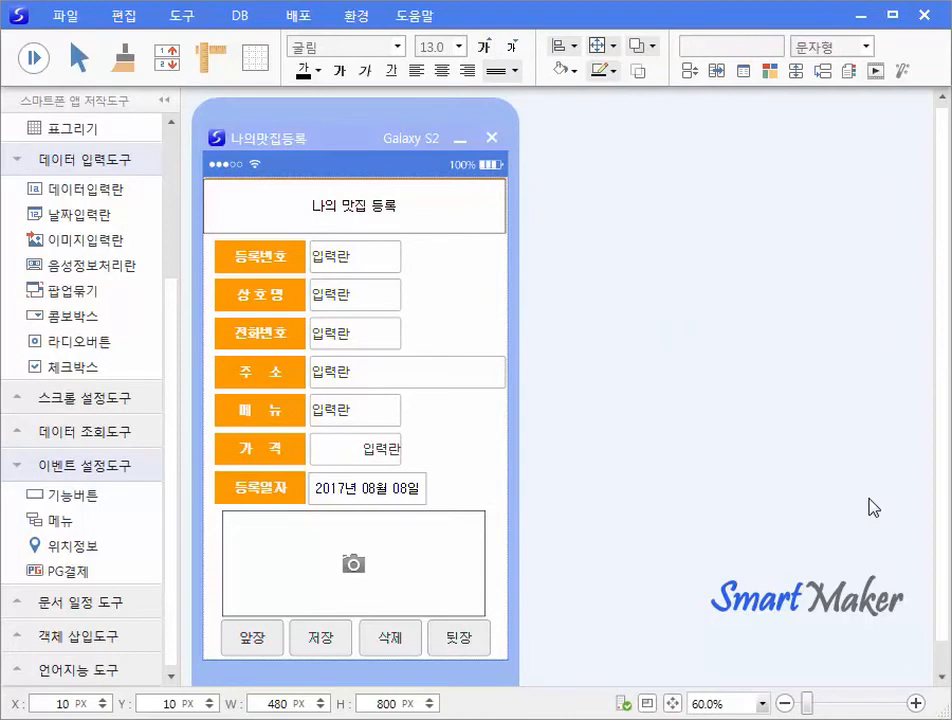
Turn on 화면감춤 for the 나의 맛집 등록 title box.
{"action": "left_click", "coordinate": [450, 220]}
{"action": "right_click", "coordinate": [449, 220]}
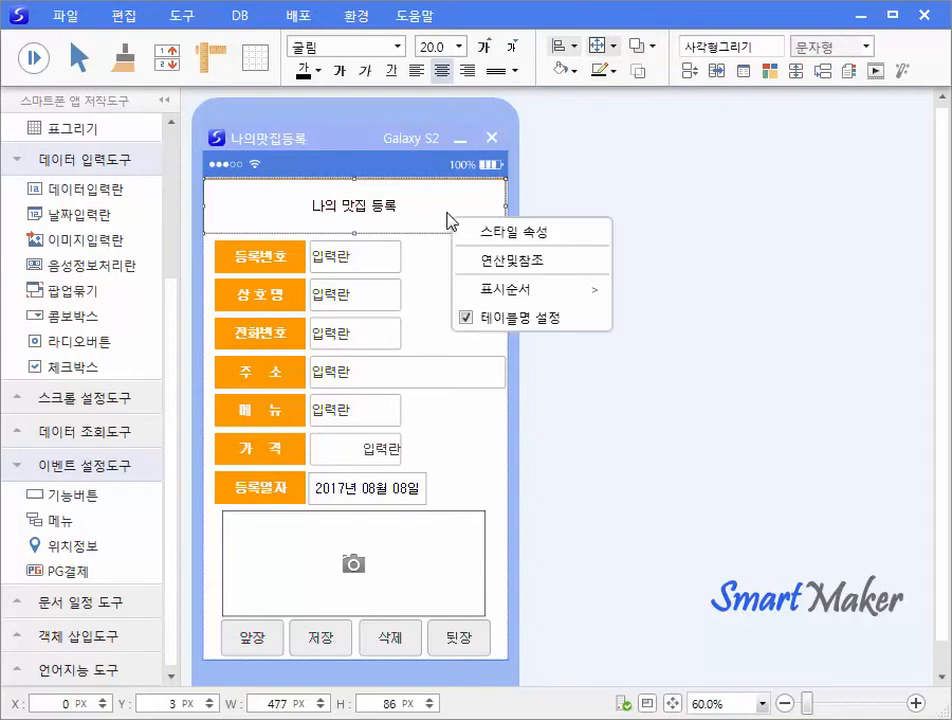
{"action": "left_click", "coordinate": [478, 236]}
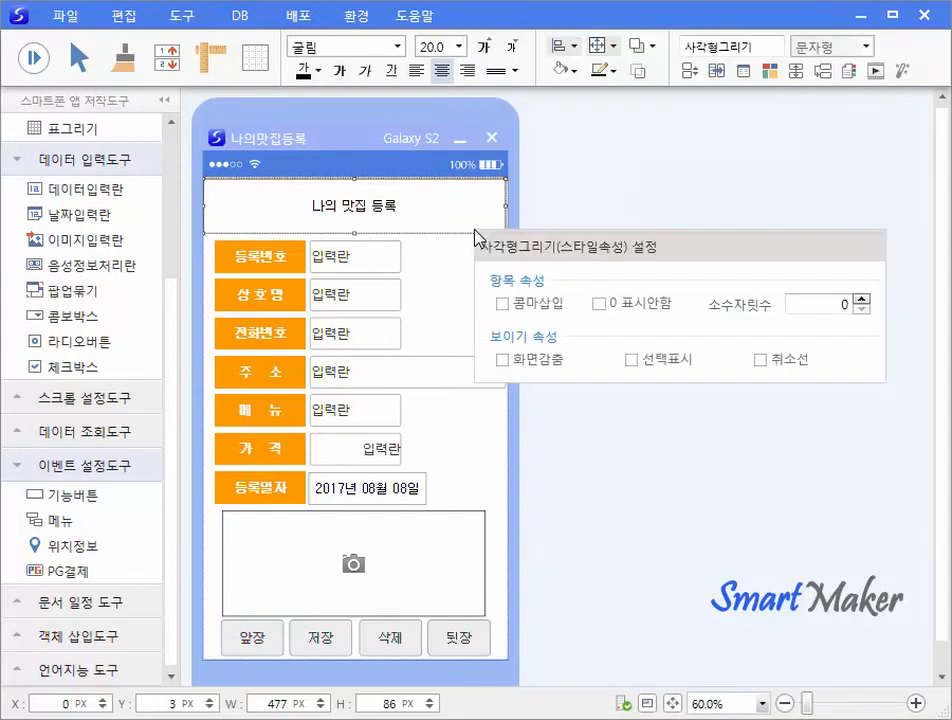
{"action": "left_click", "coordinate": [502, 360]}
{"action": "left_click", "coordinate": [473, 470]}
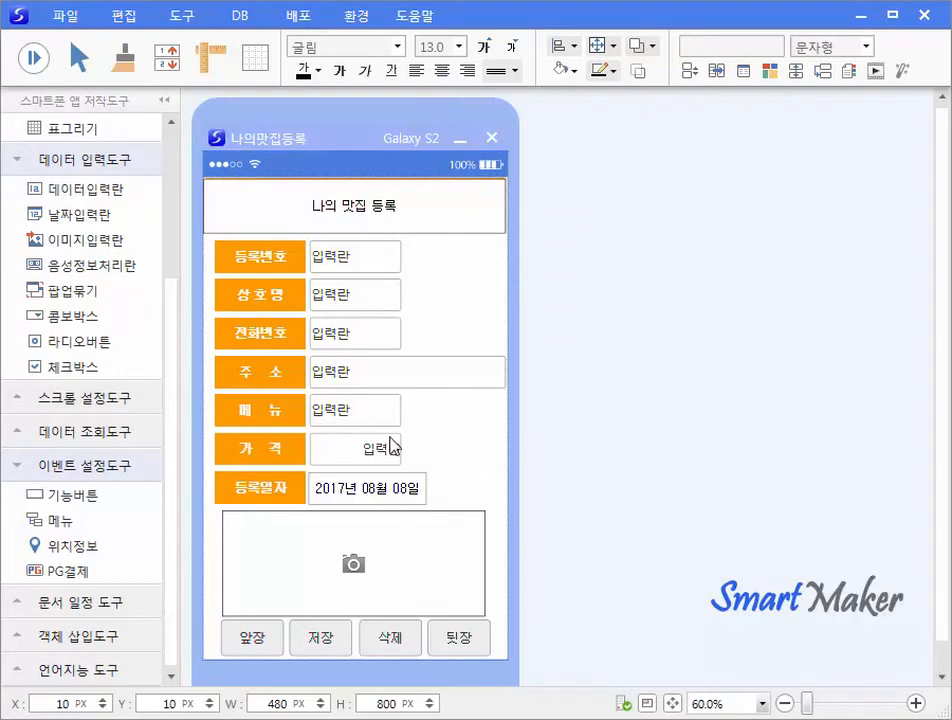
Give the 앞장 button the 앞장.png image and remove its label text.
{"action": "left_click", "coordinate": [262, 640]}
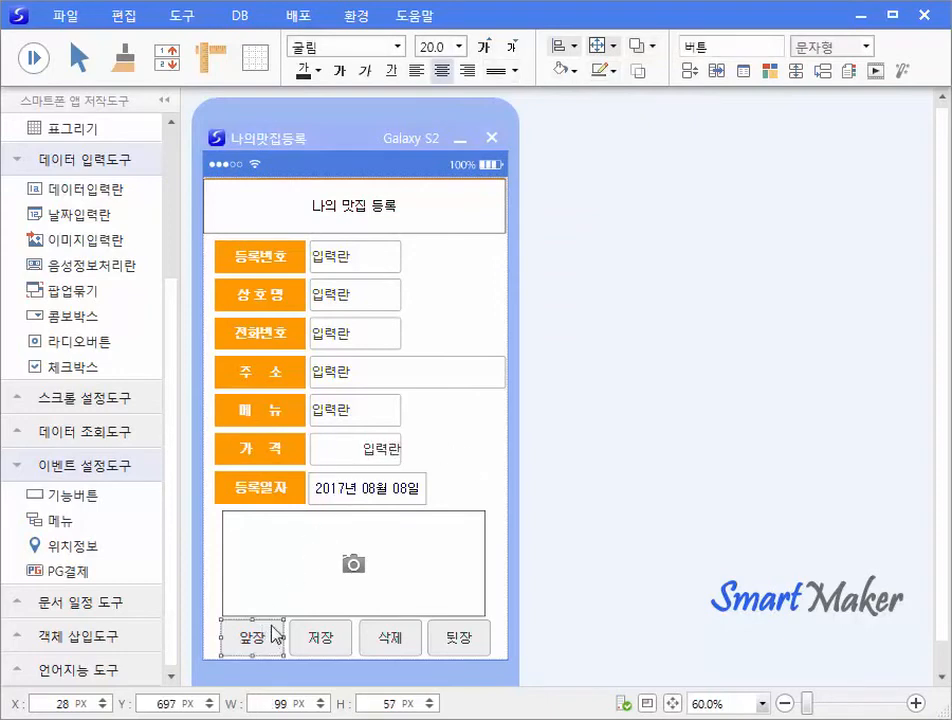
{"action": "right_click", "coordinate": [275, 633]}
{"action": "left_click", "coordinate": [316, 646]}
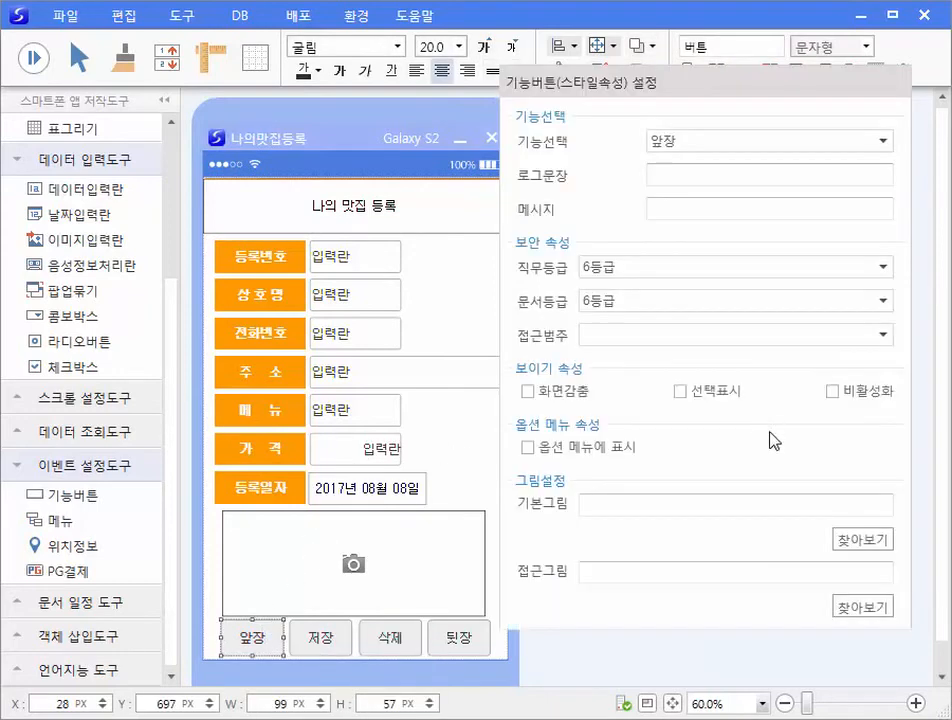
{"action": "left_click", "coordinate": [853, 543]}
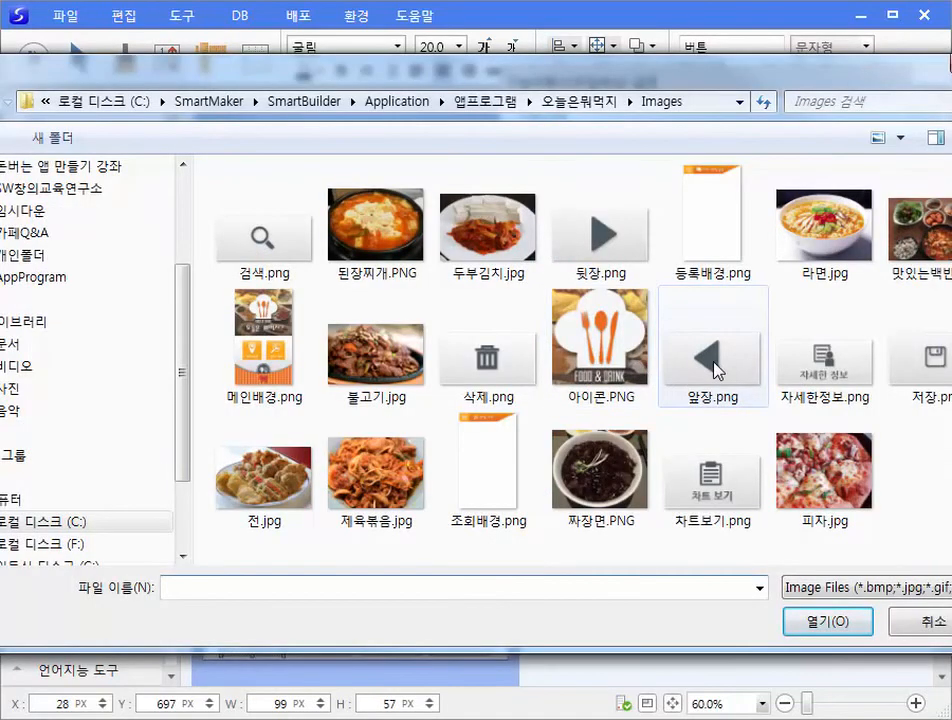
{"action": "left_click", "coordinate": [715, 368]}
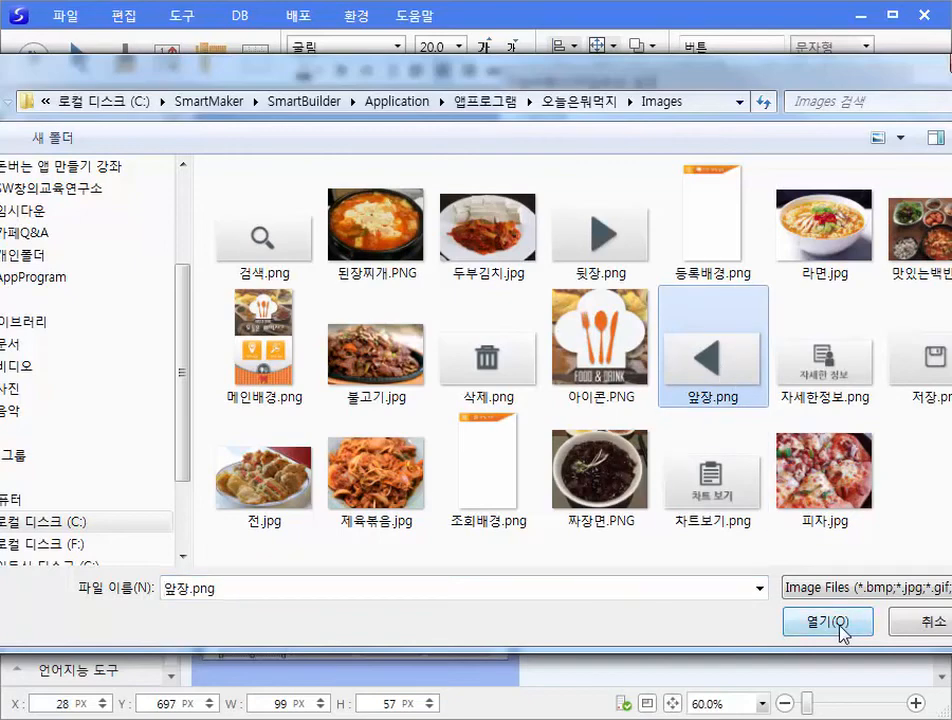
{"action": "left_click", "coordinate": [790, 624]}
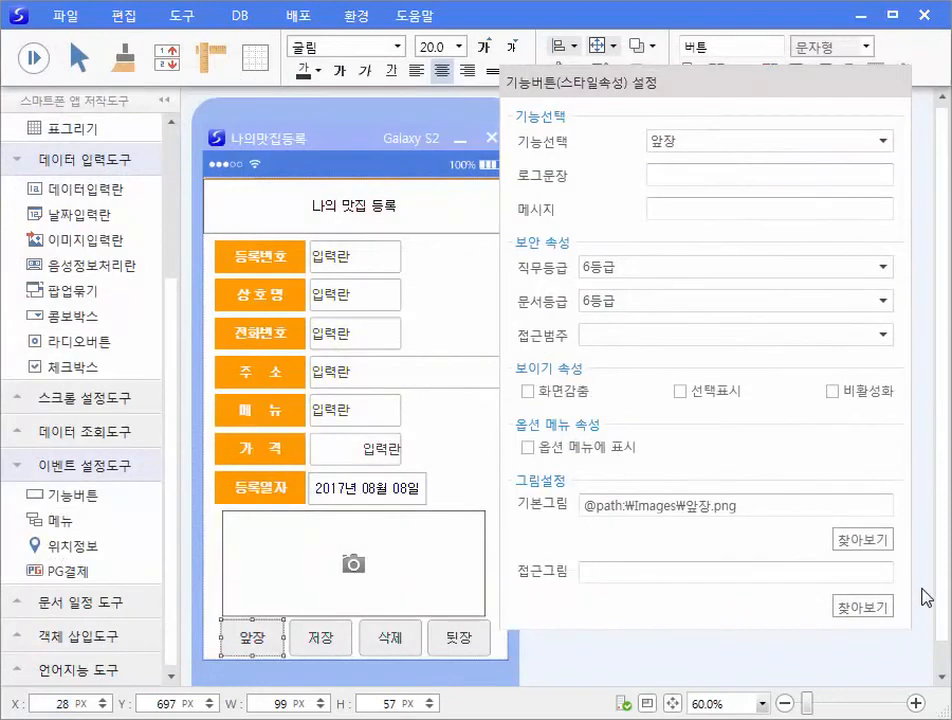
{"action": "left_click", "coordinate": [922, 591]}
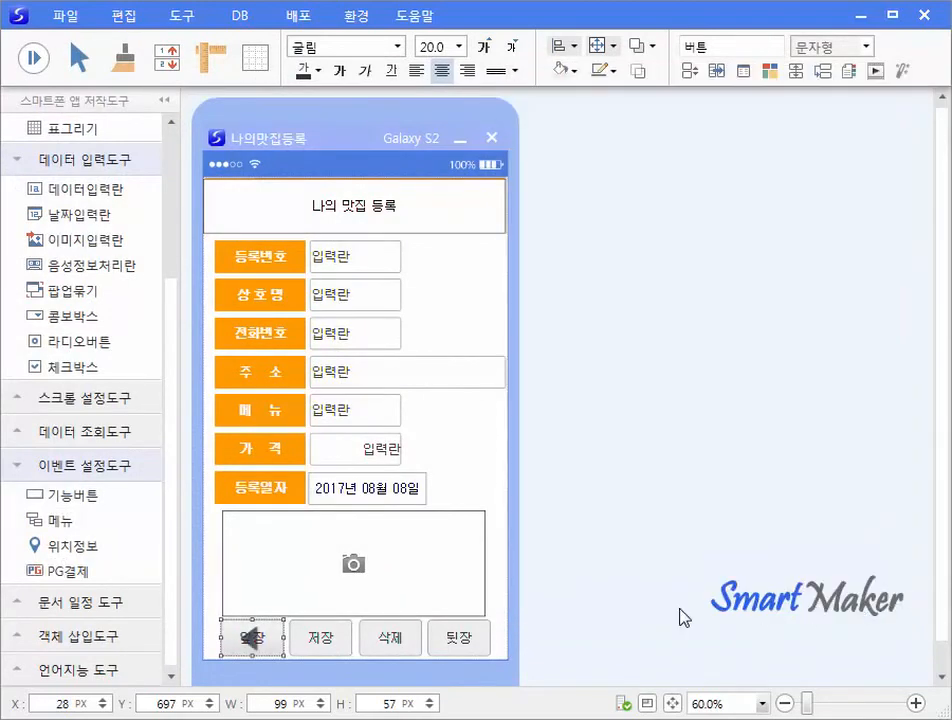
{"action": "left_click", "coordinate": [273, 631]}
{"action": "key", "text": "BackSpace"}
{"action": "key", "text": "BackSpace"}
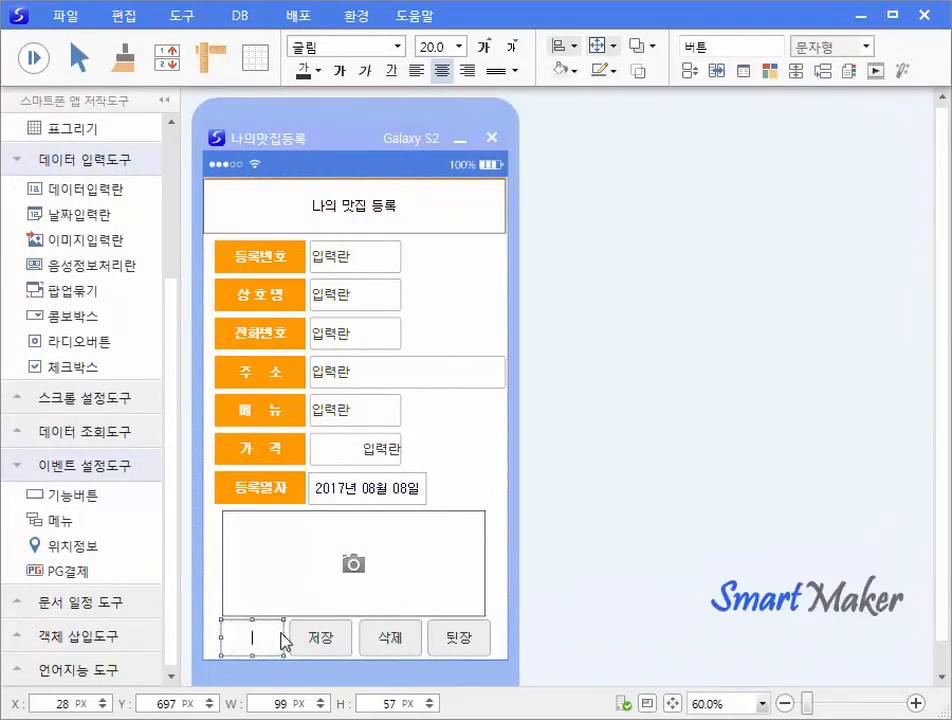
{"action": "key", "text": "Escape"}
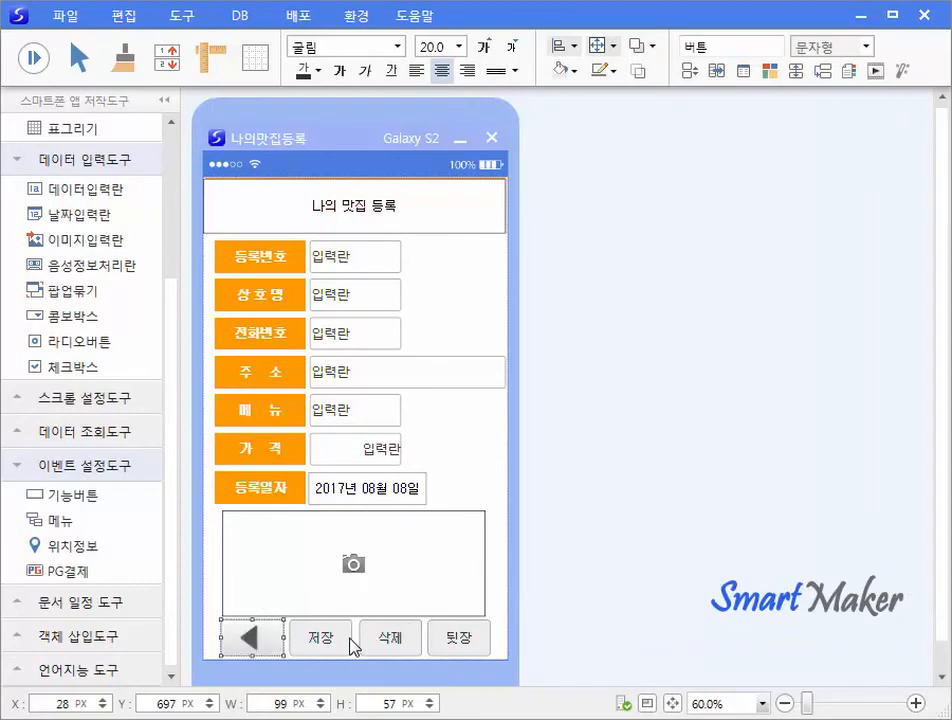
Give the 저장 button the 저장.png image and remove its label text.
{"action": "right_click", "coordinate": [351, 642]}
{"action": "left_click", "coordinate": [377, 652]}
{"action": "left_click", "coordinate": [829, 540]}
{"action": "double_click", "coordinate": [908, 354]}
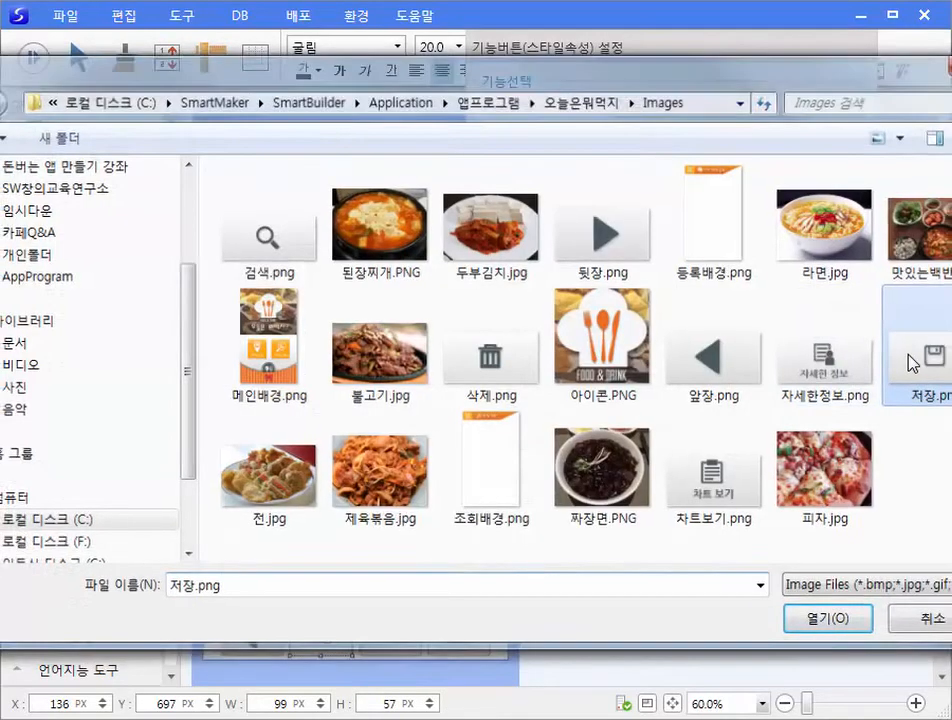
{"action": "left_click", "coordinate": [535, 645]}
{"action": "left_click", "coordinate": [332, 638]}
{"action": "key", "text": "BackSpace"}
{"action": "key", "text": "BackSpace"}
Give the 삭제 button the 삭제.png image and remove its label text.
{"action": "right_click", "coordinate": [407, 637]}
{"action": "left_click", "coordinate": [433, 648]}
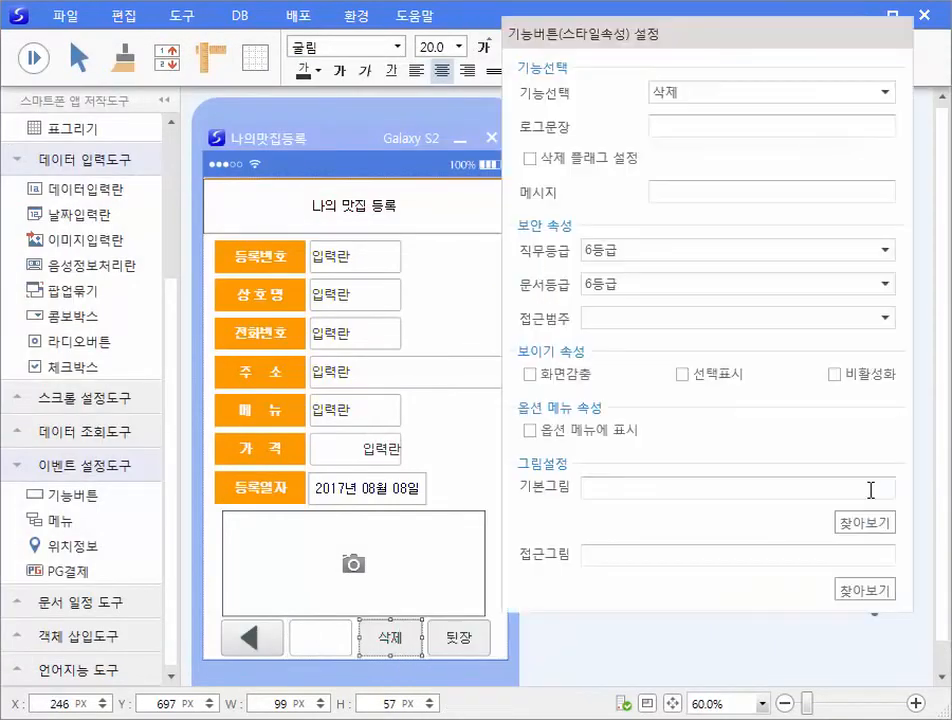
{"action": "left_click", "coordinate": [865, 523]}
{"action": "double_click", "coordinate": [476, 370]}
{"action": "left_click", "coordinate": [537, 664]}
{"action": "key", "text": "Delete"}
{"action": "key", "text": "Delete"}
Give the 뒷장 button the 뒷장.png image and remove its label text.
{"action": "right_click", "coordinate": [488, 640]}
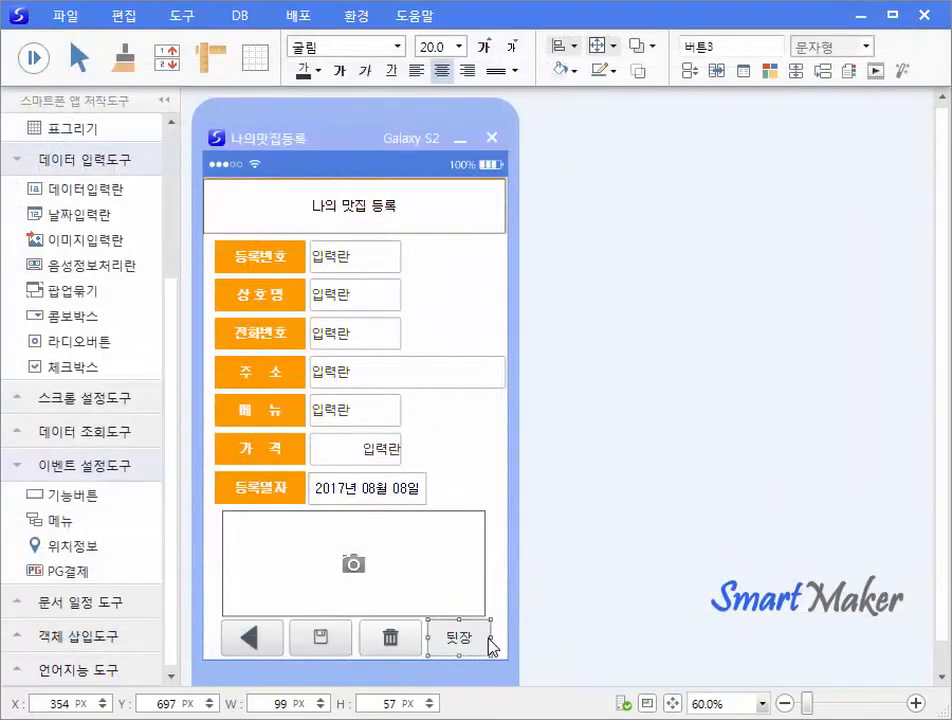
{"action": "left_click", "coordinate": [513, 651]}
{"action": "left_click", "coordinate": [857, 512]}
{"action": "double_click", "coordinate": [641, 222]}
{"action": "left_click", "coordinate": [580, 659]}
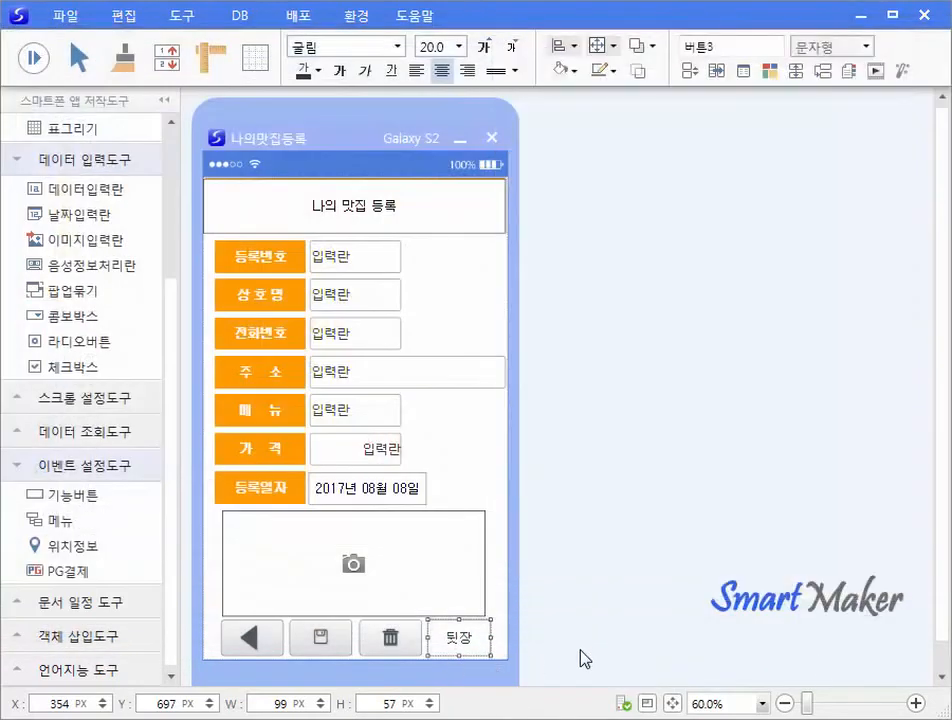
{"action": "key", "text": "Delete"}
{"action": "key", "text": "Delete"}
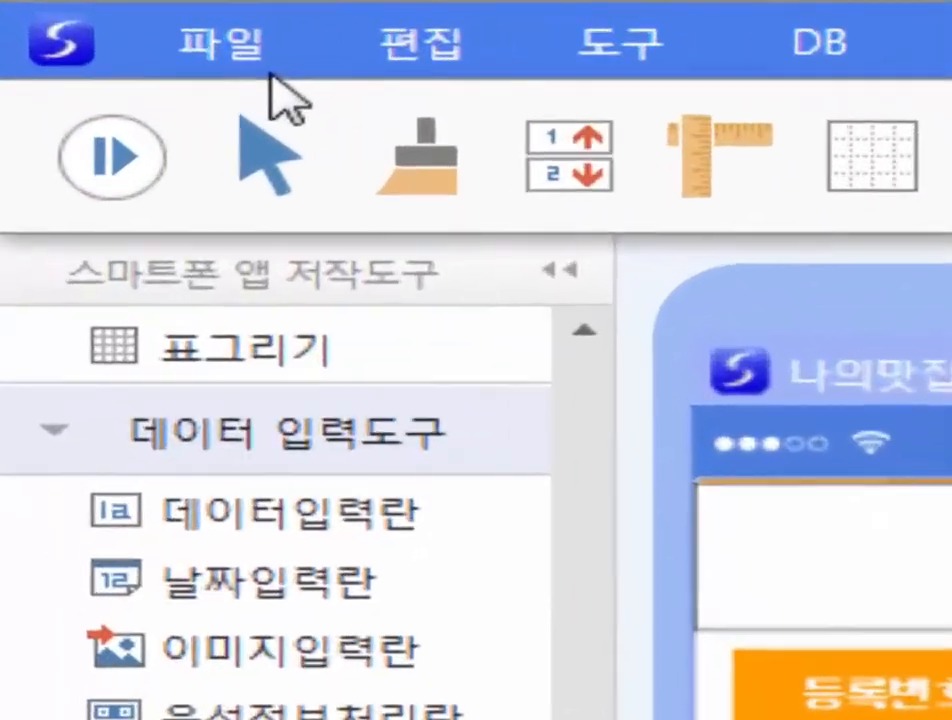
Save the model with 파일 > 모델 저장.
{"action": "left_click", "coordinate": [76, 21]}
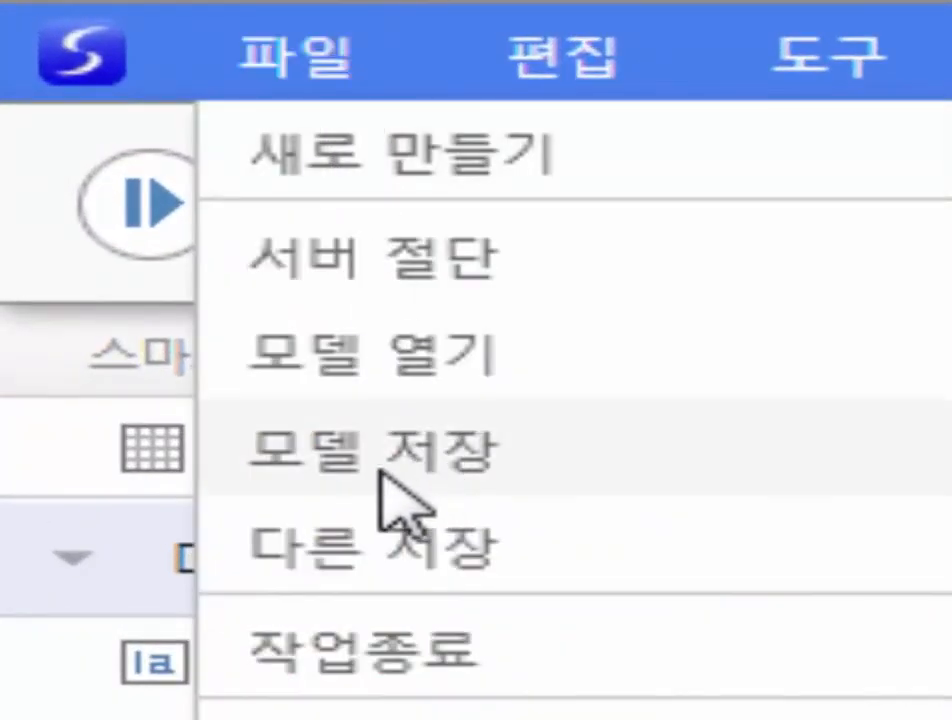
{"action": "left_click", "coordinate": [385, 500]}
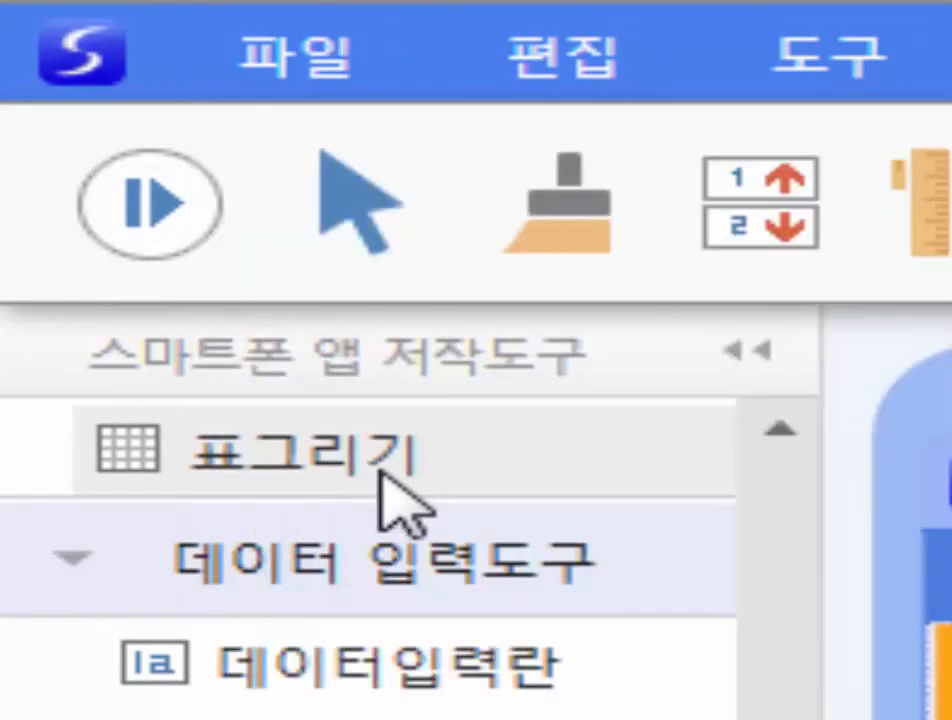